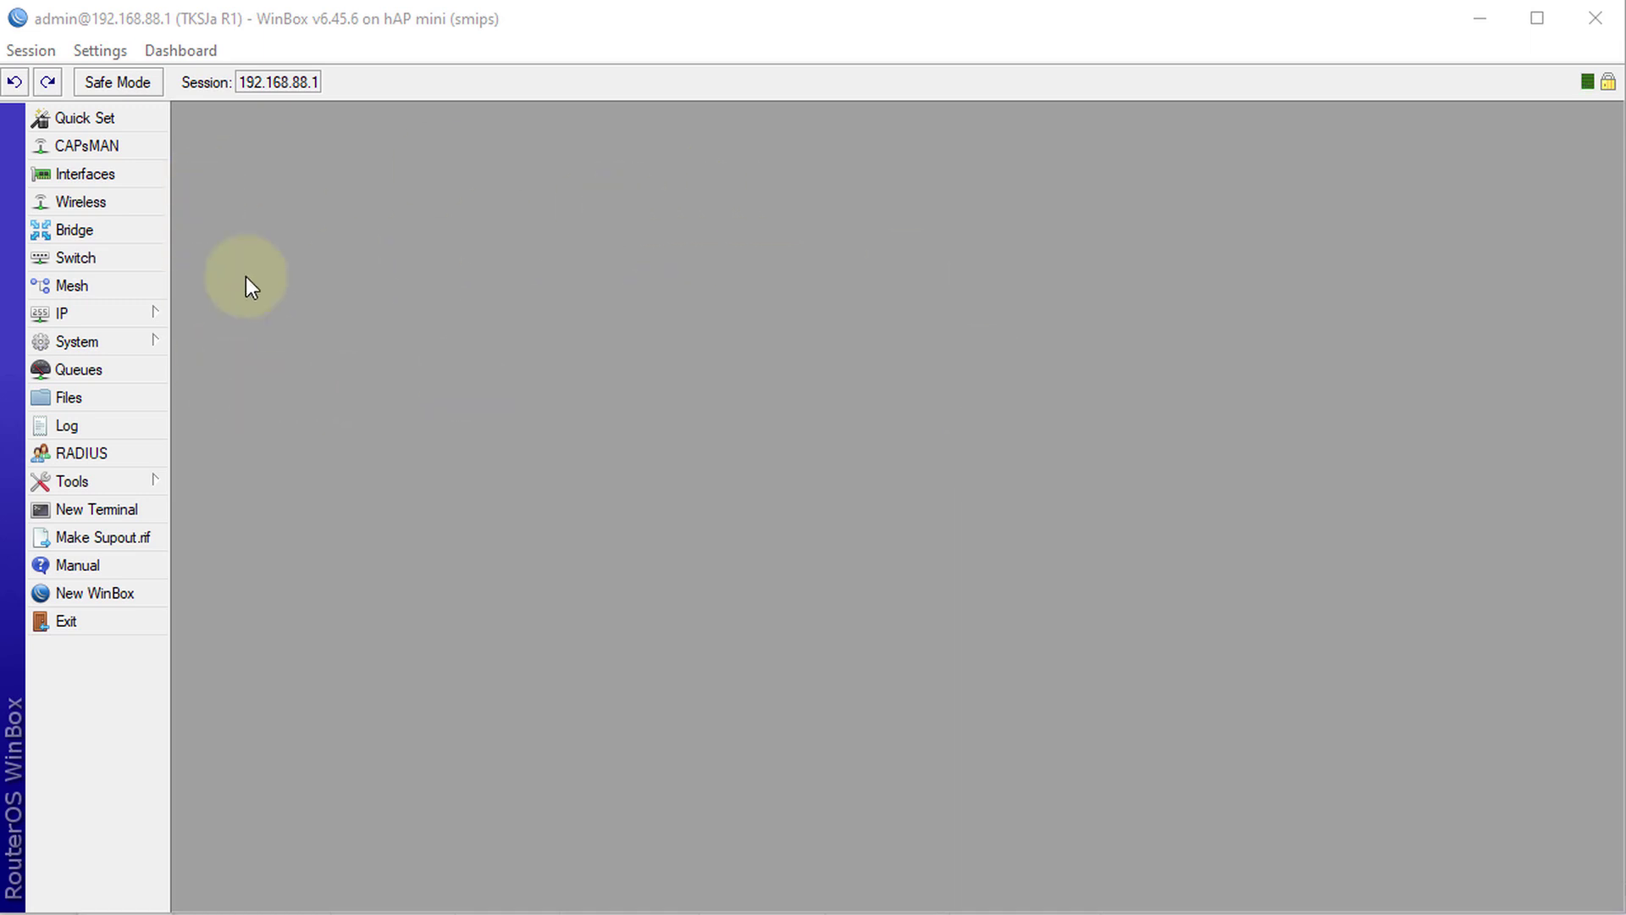
- Open the Firewall's empty Address Lists tab, cancelling a trial new entry, and nudge the window up
click(100, 310)
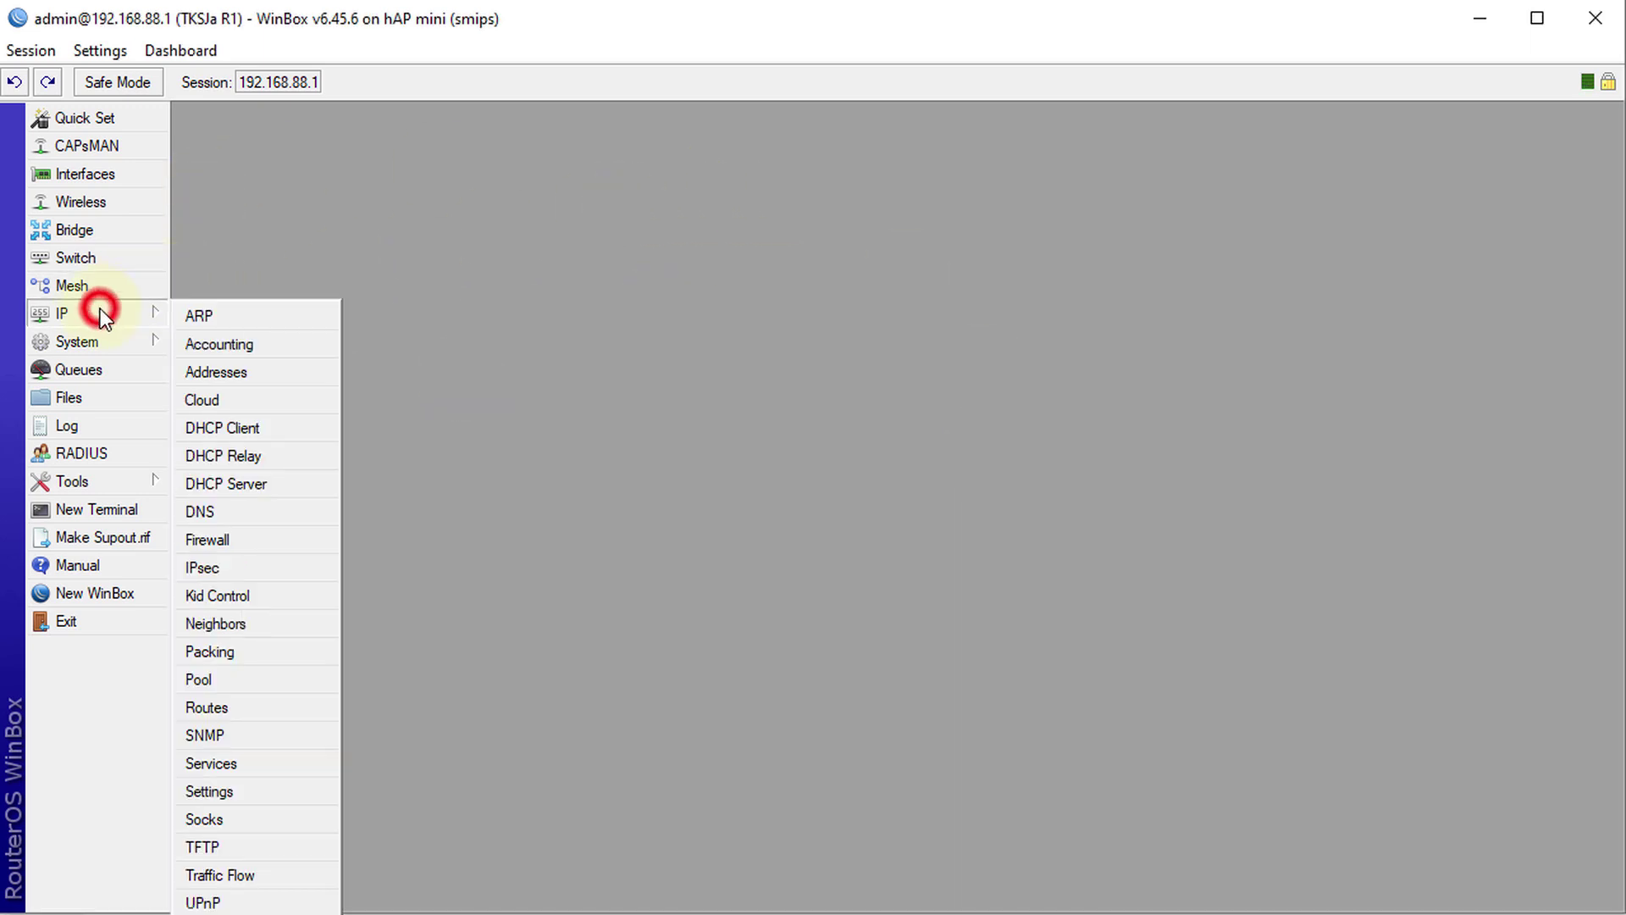
click(248, 539)
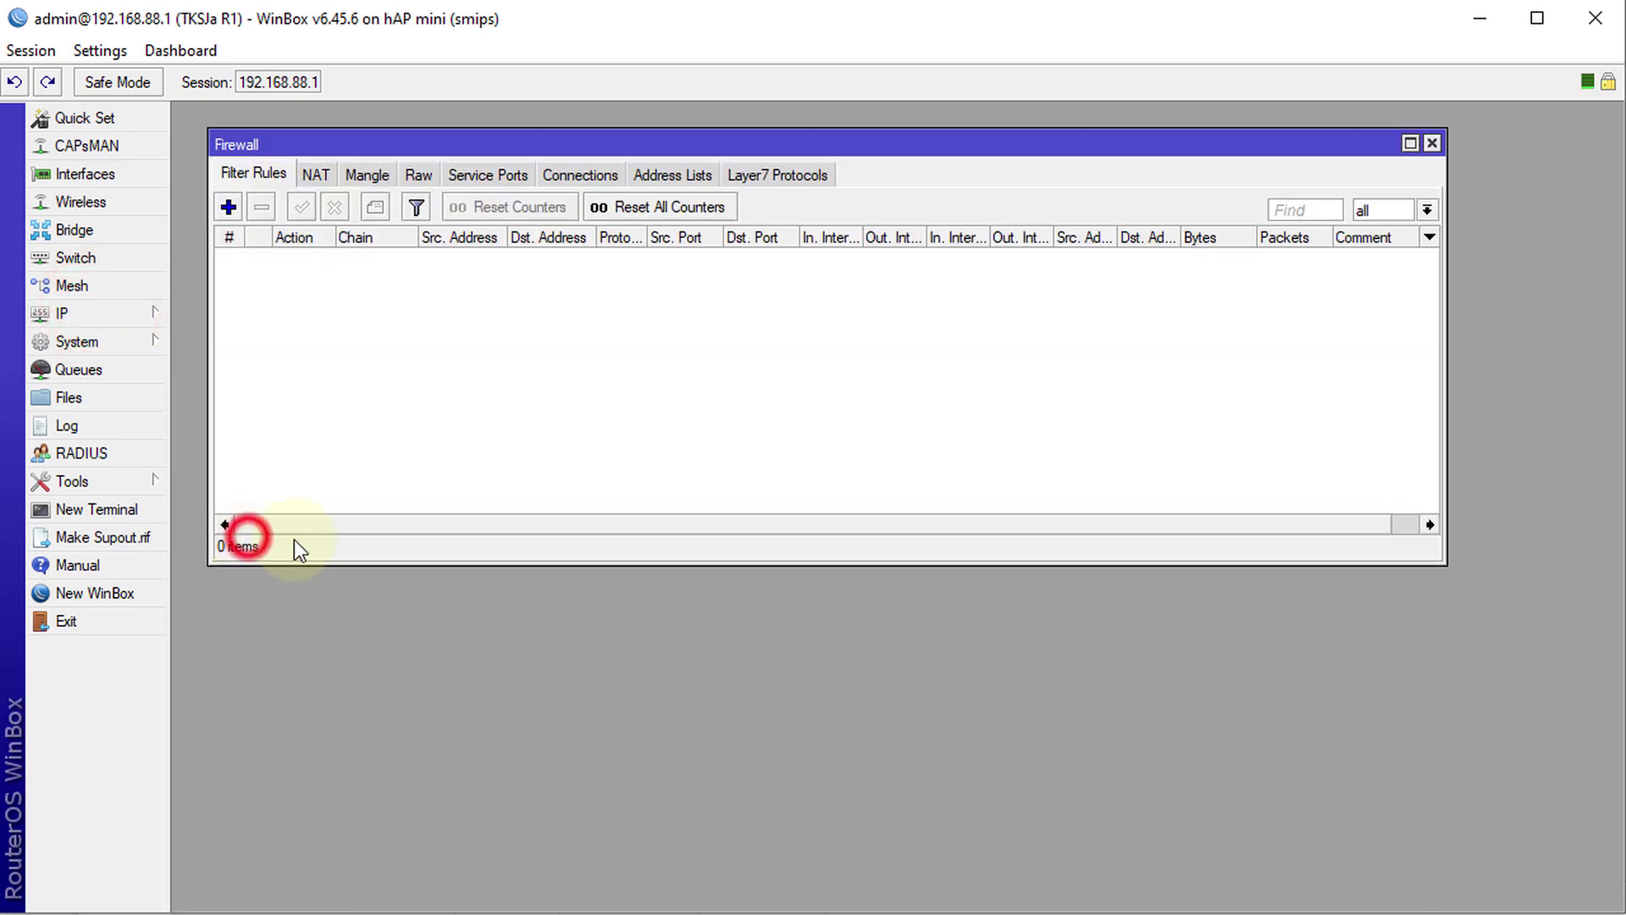
click(668, 179)
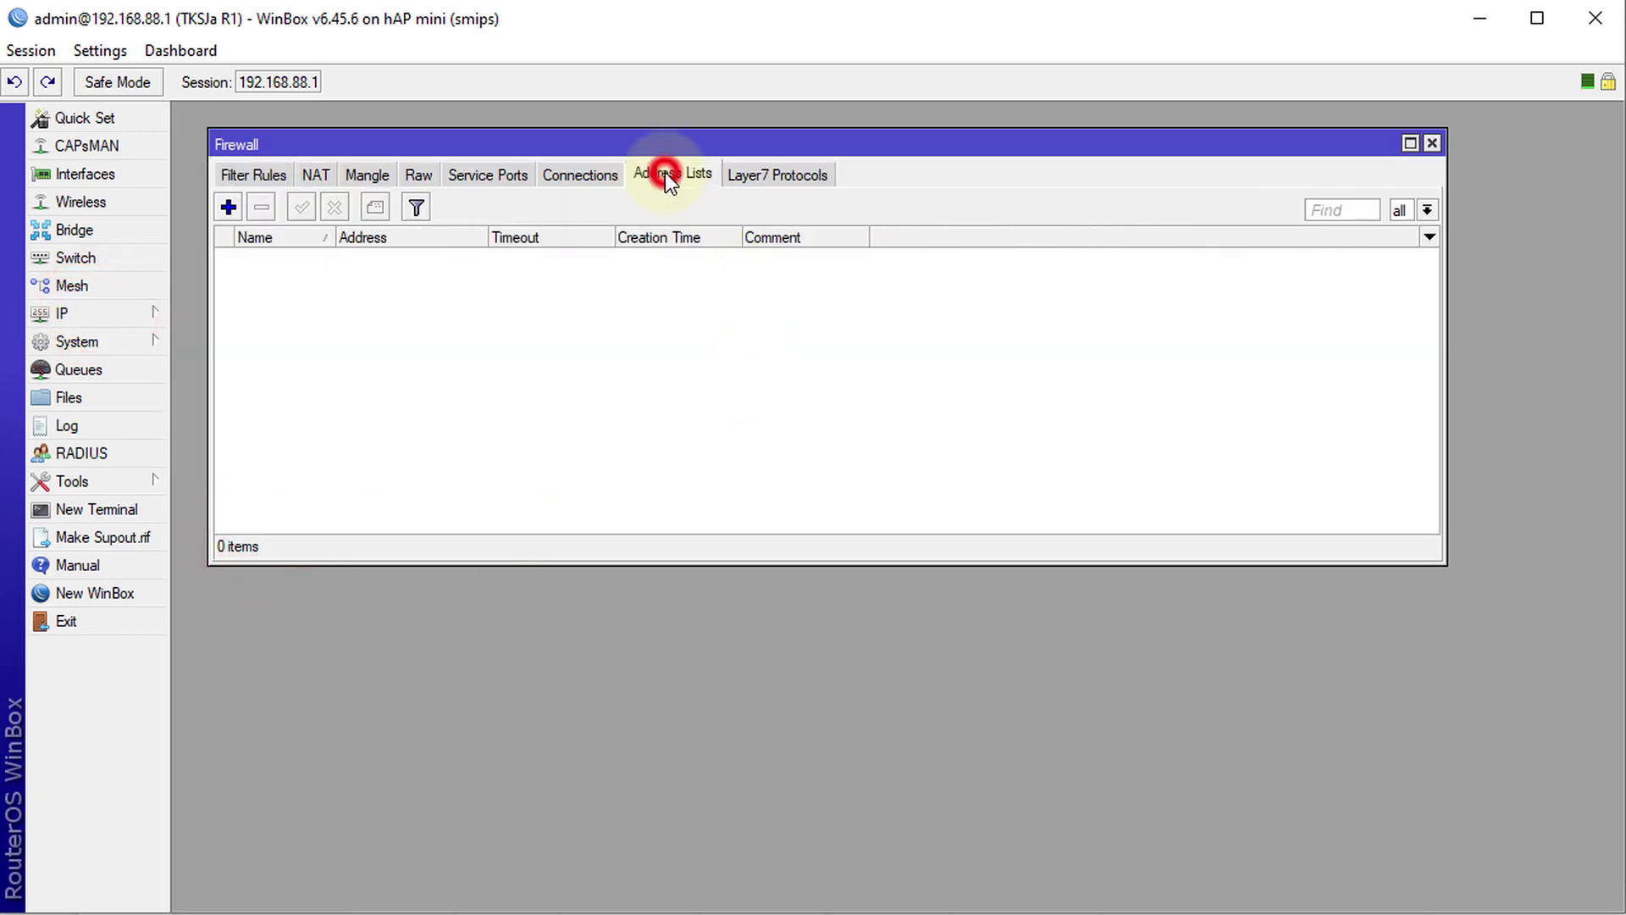
click(227, 207)
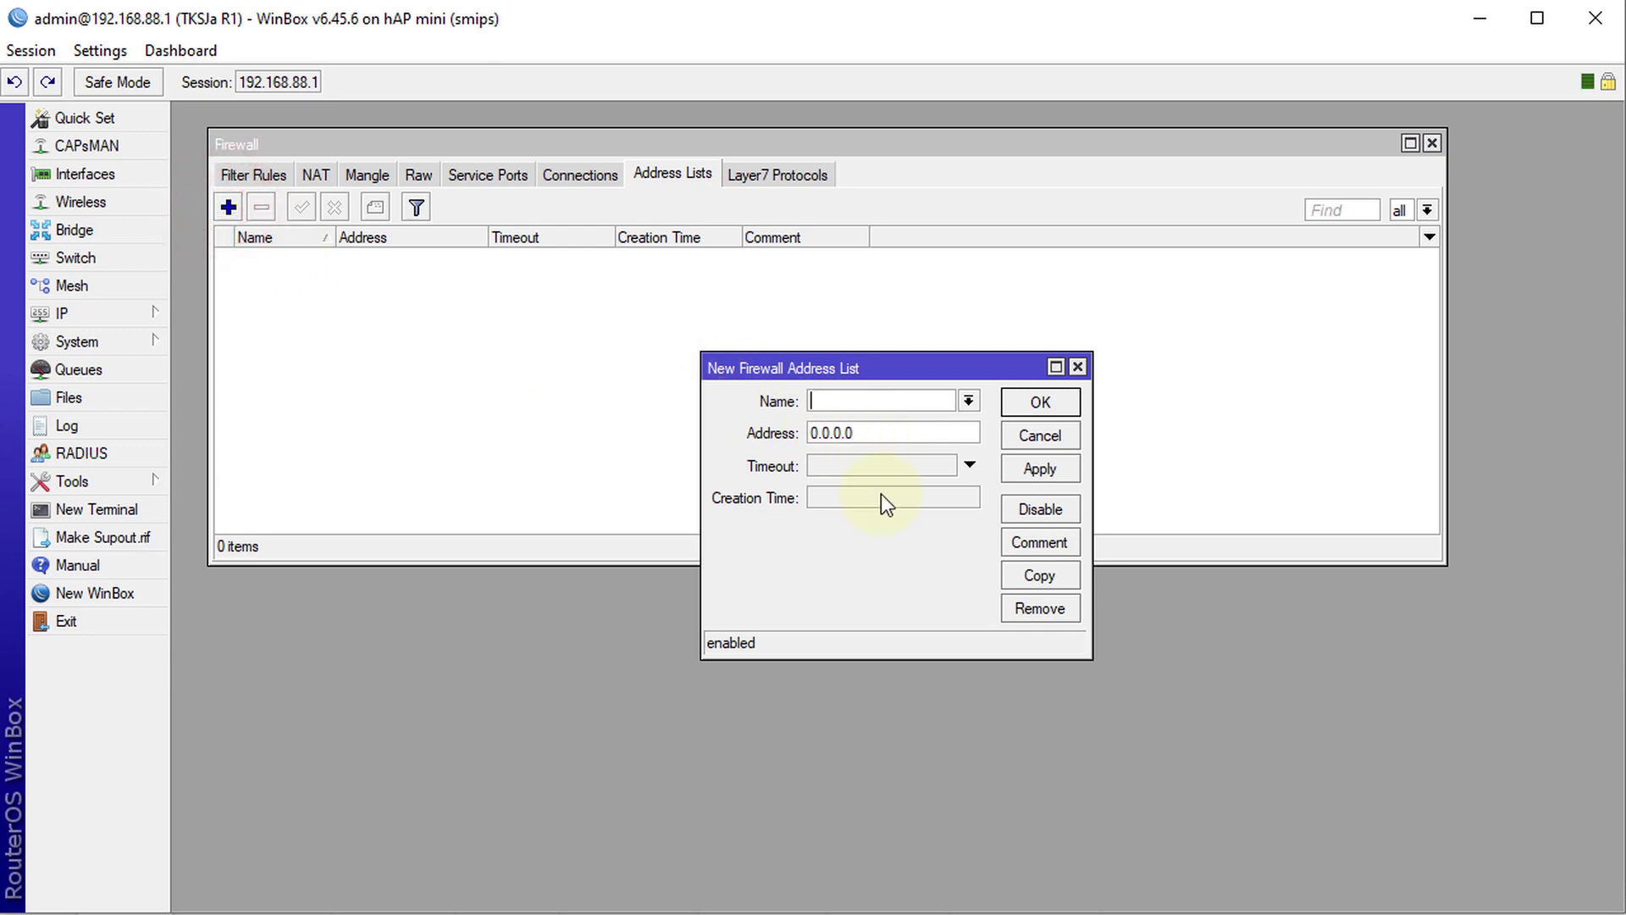
click(1029, 437)
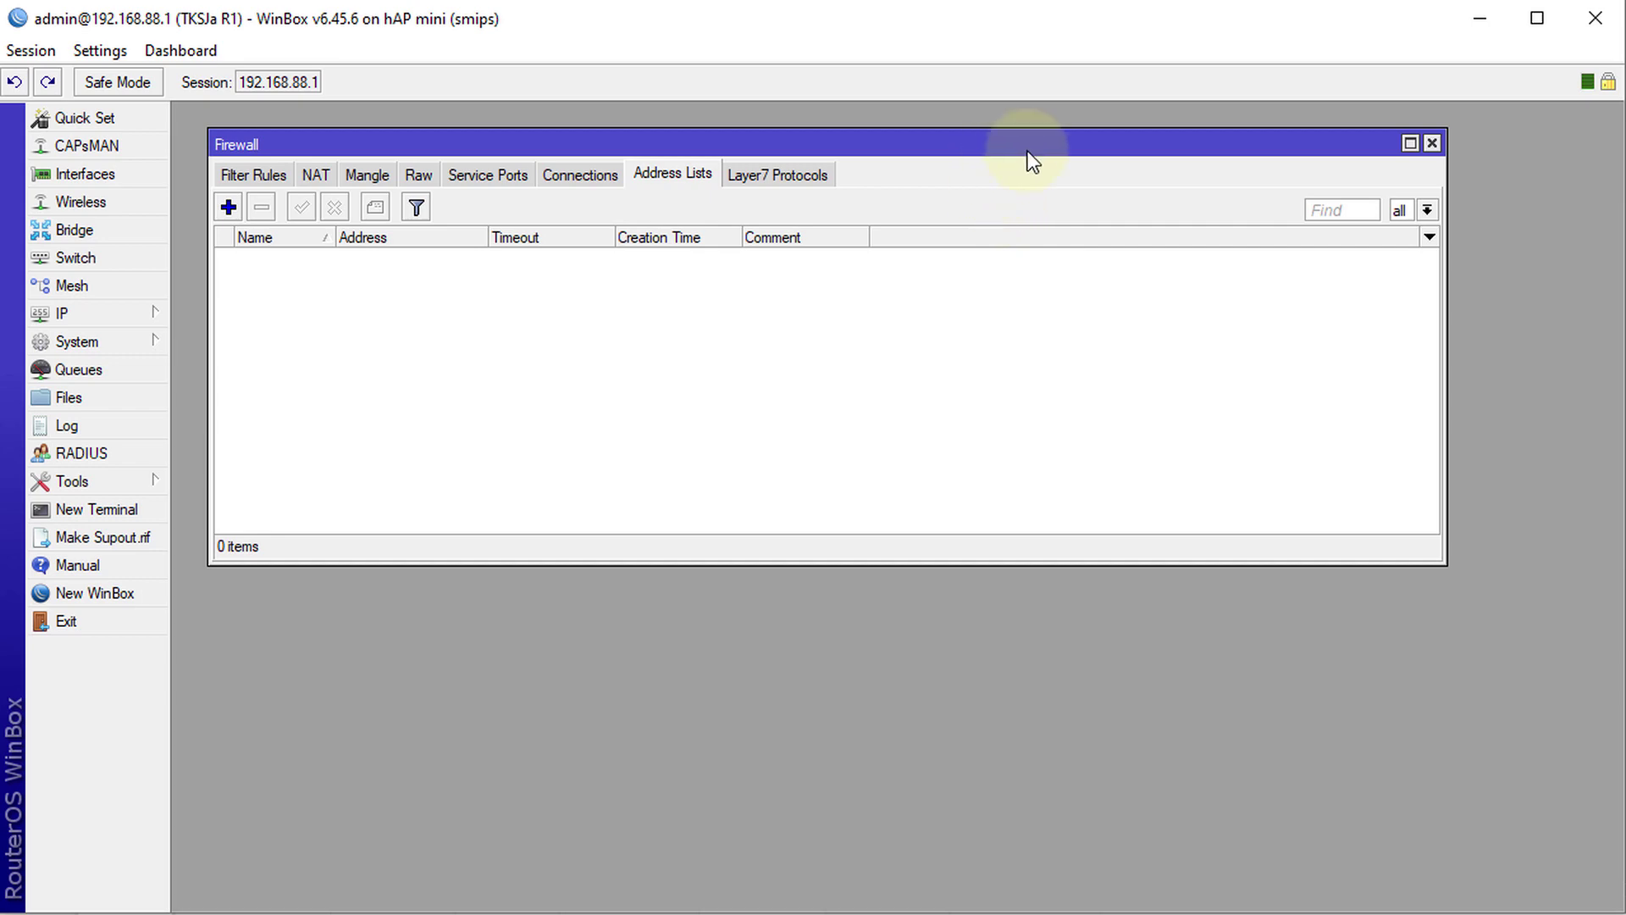
drag(1028, 151, 1033, 130)
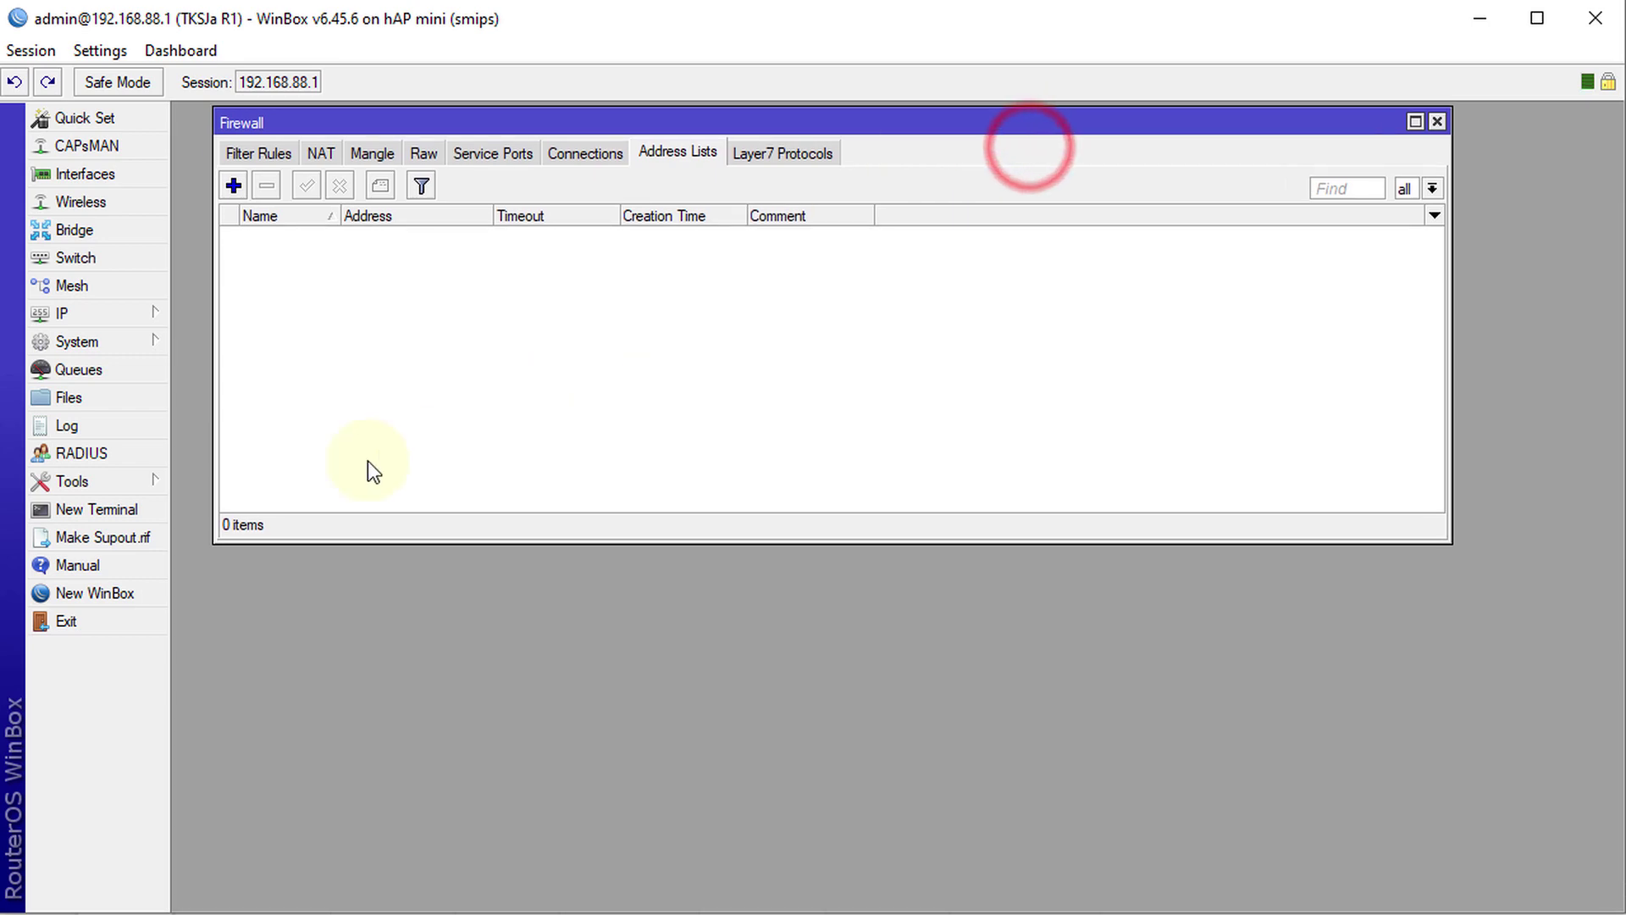
- Open the DHCP Server leases and make the dynamic 192.168.88.254 lease static
click(95, 315)
click(276, 483)
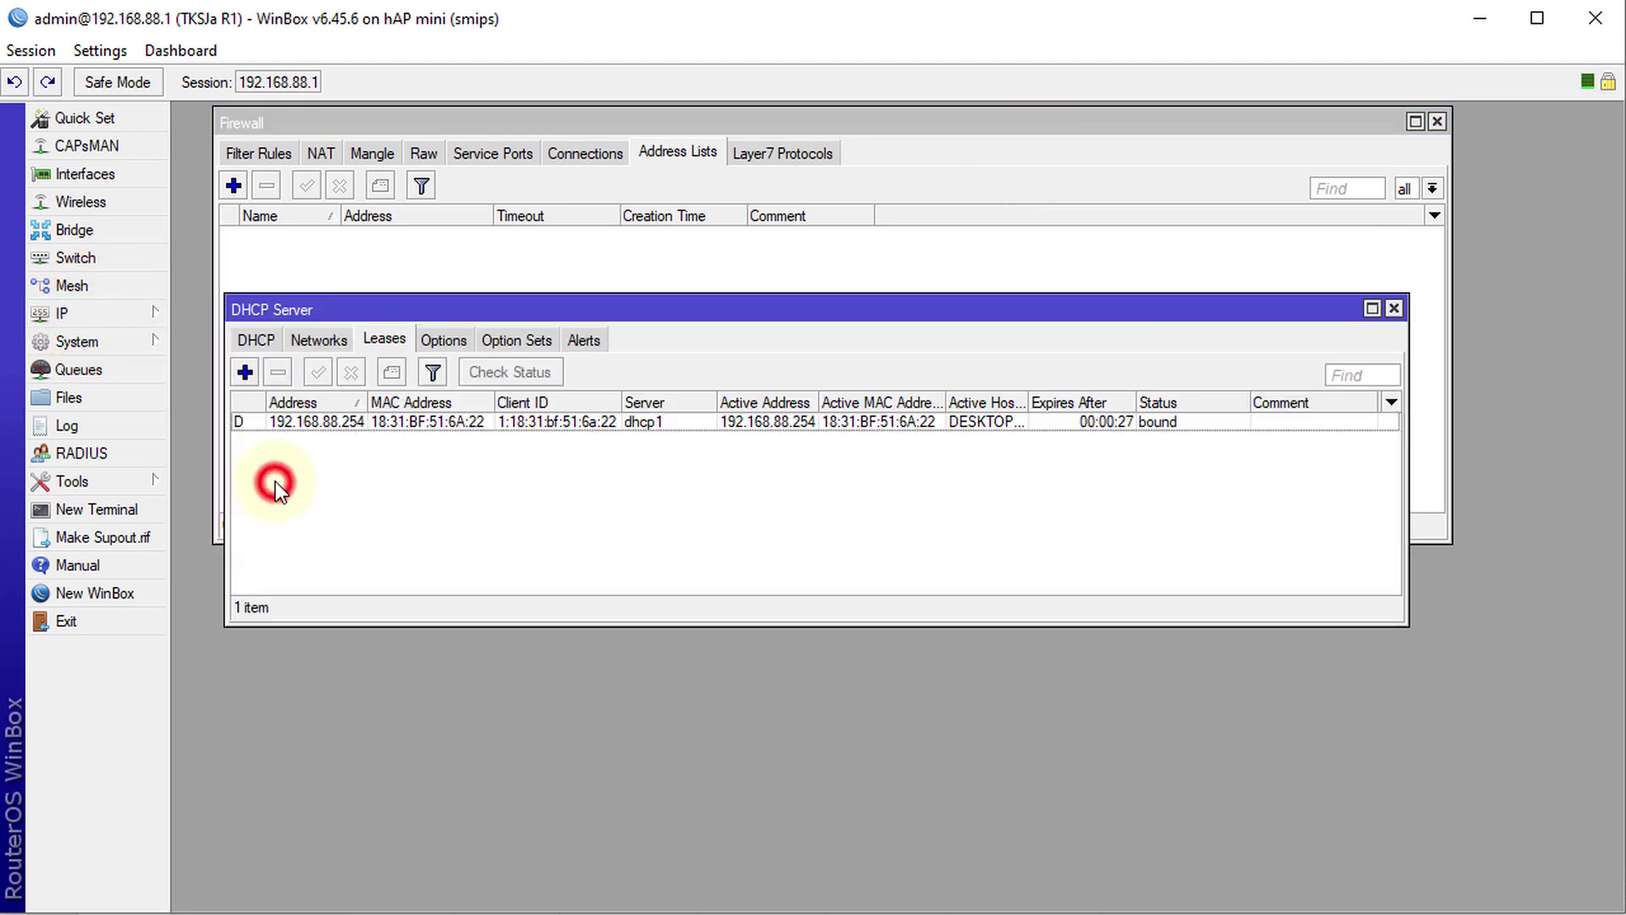
drag(745, 309, 766, 381)
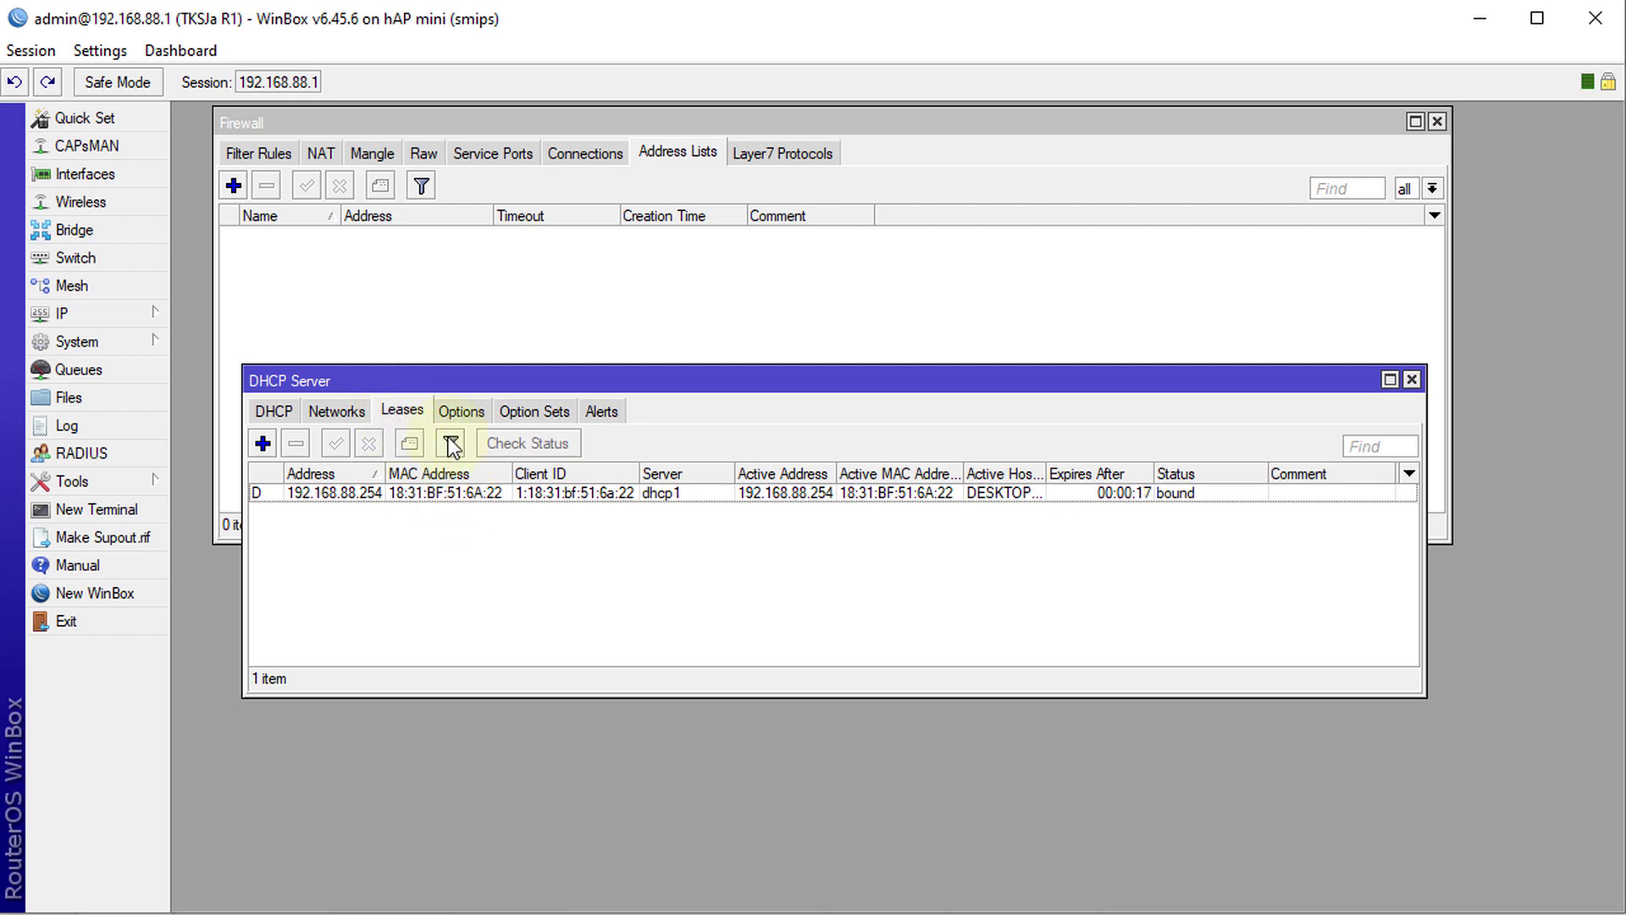
click(470, 492)
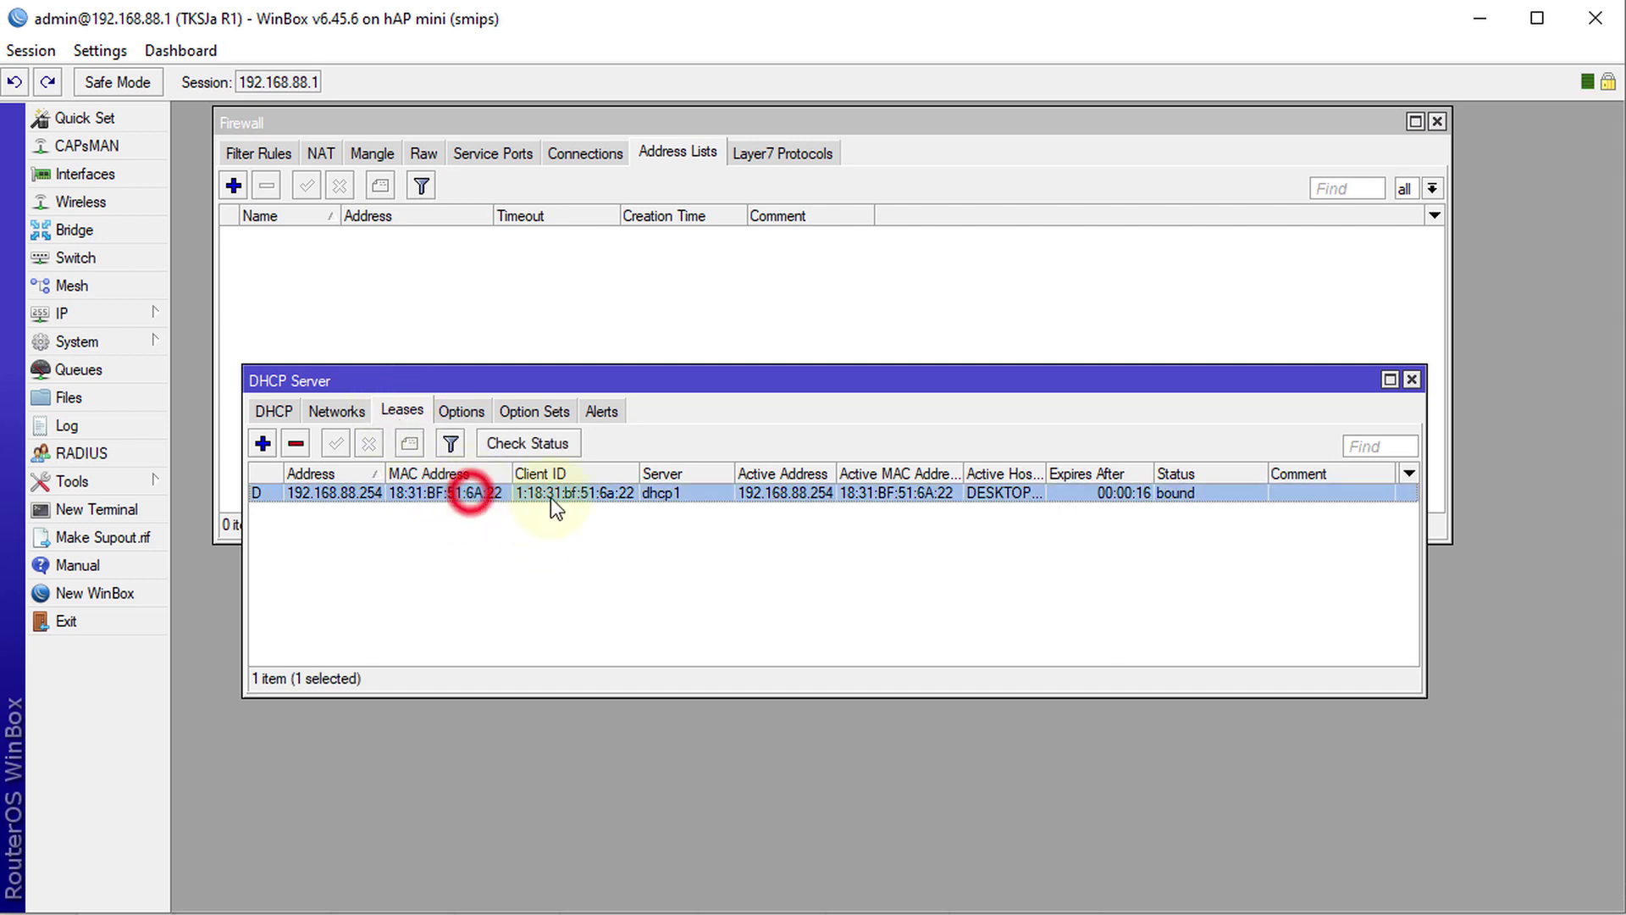
double_click(712, 498)
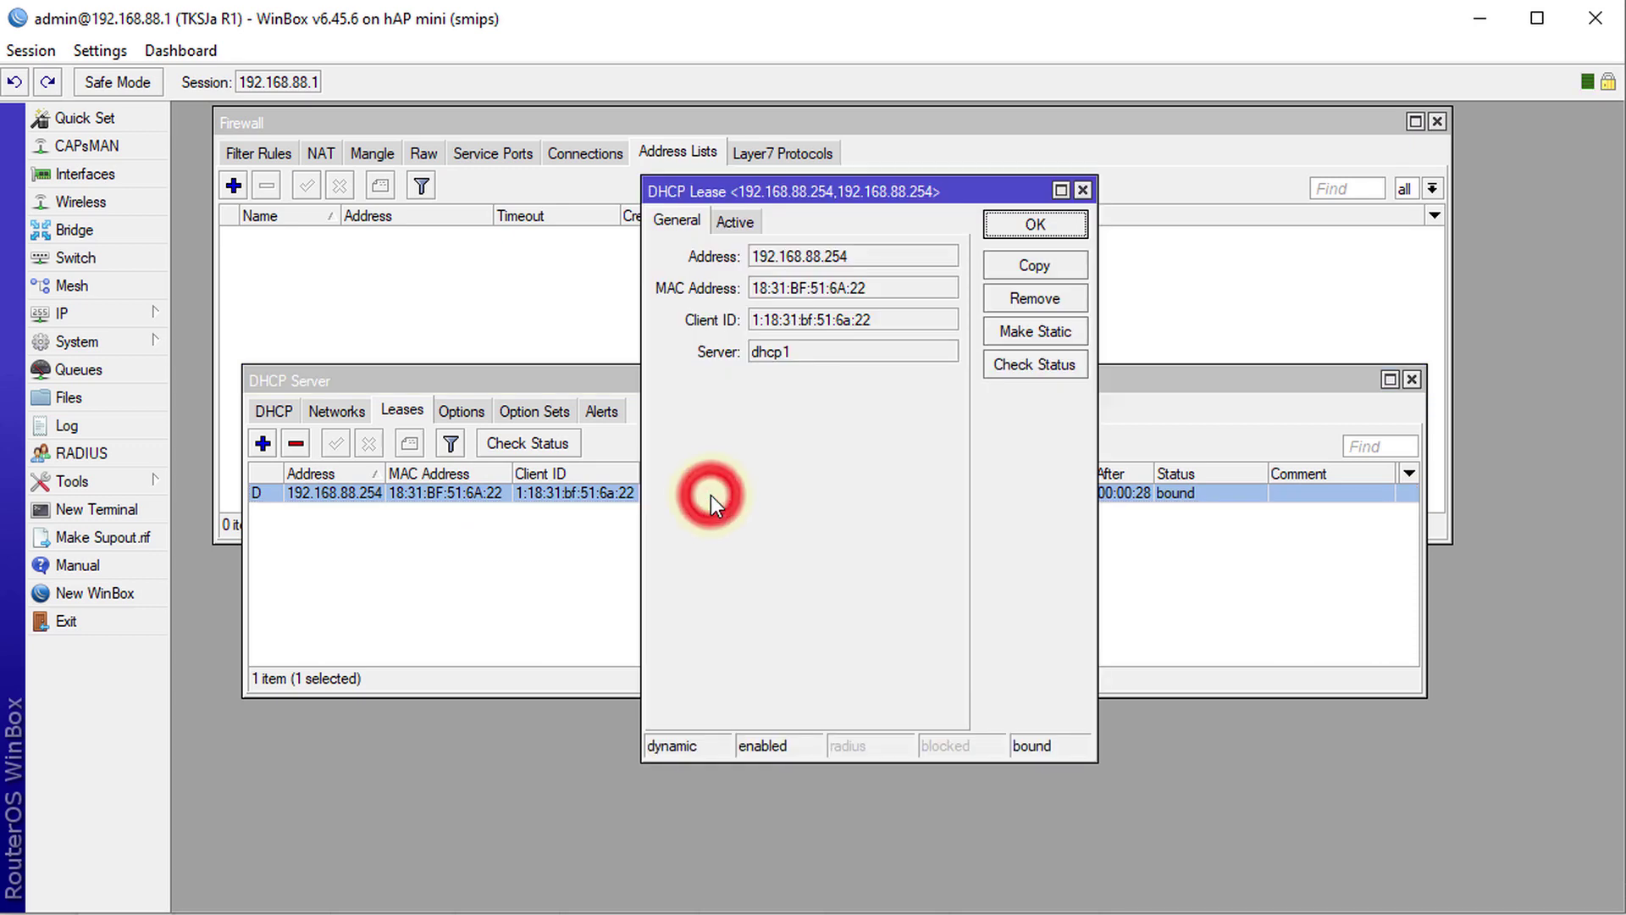
click(1035, 339)
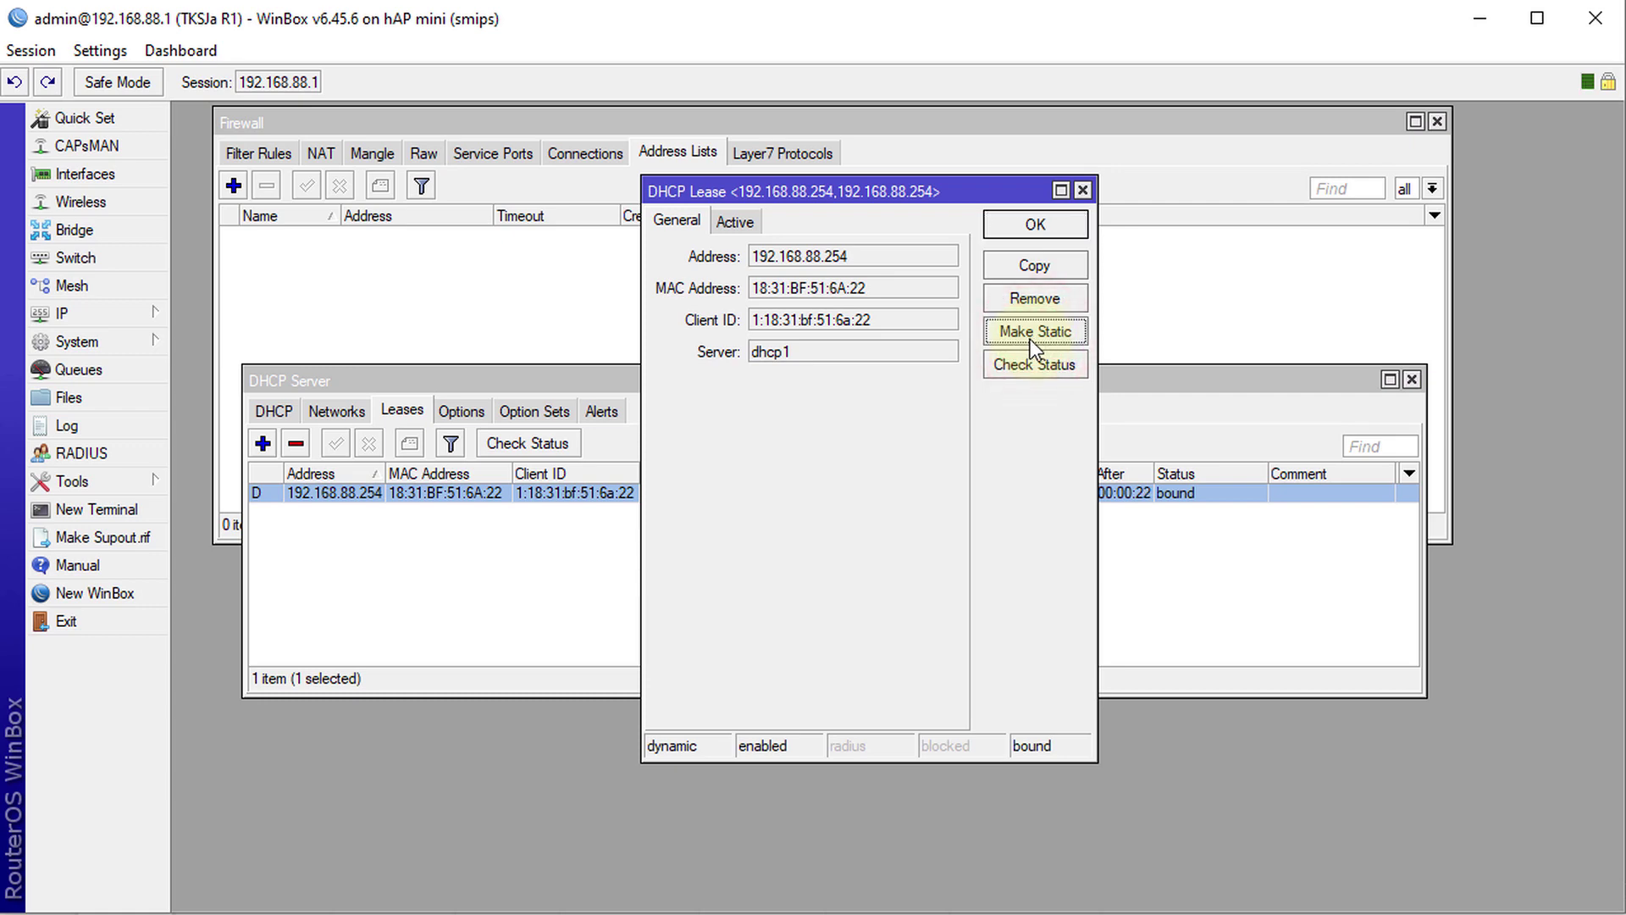
- Set the 192.168.88.254 lease's Address List to 'Computers' and apply it
click(1004, 223)
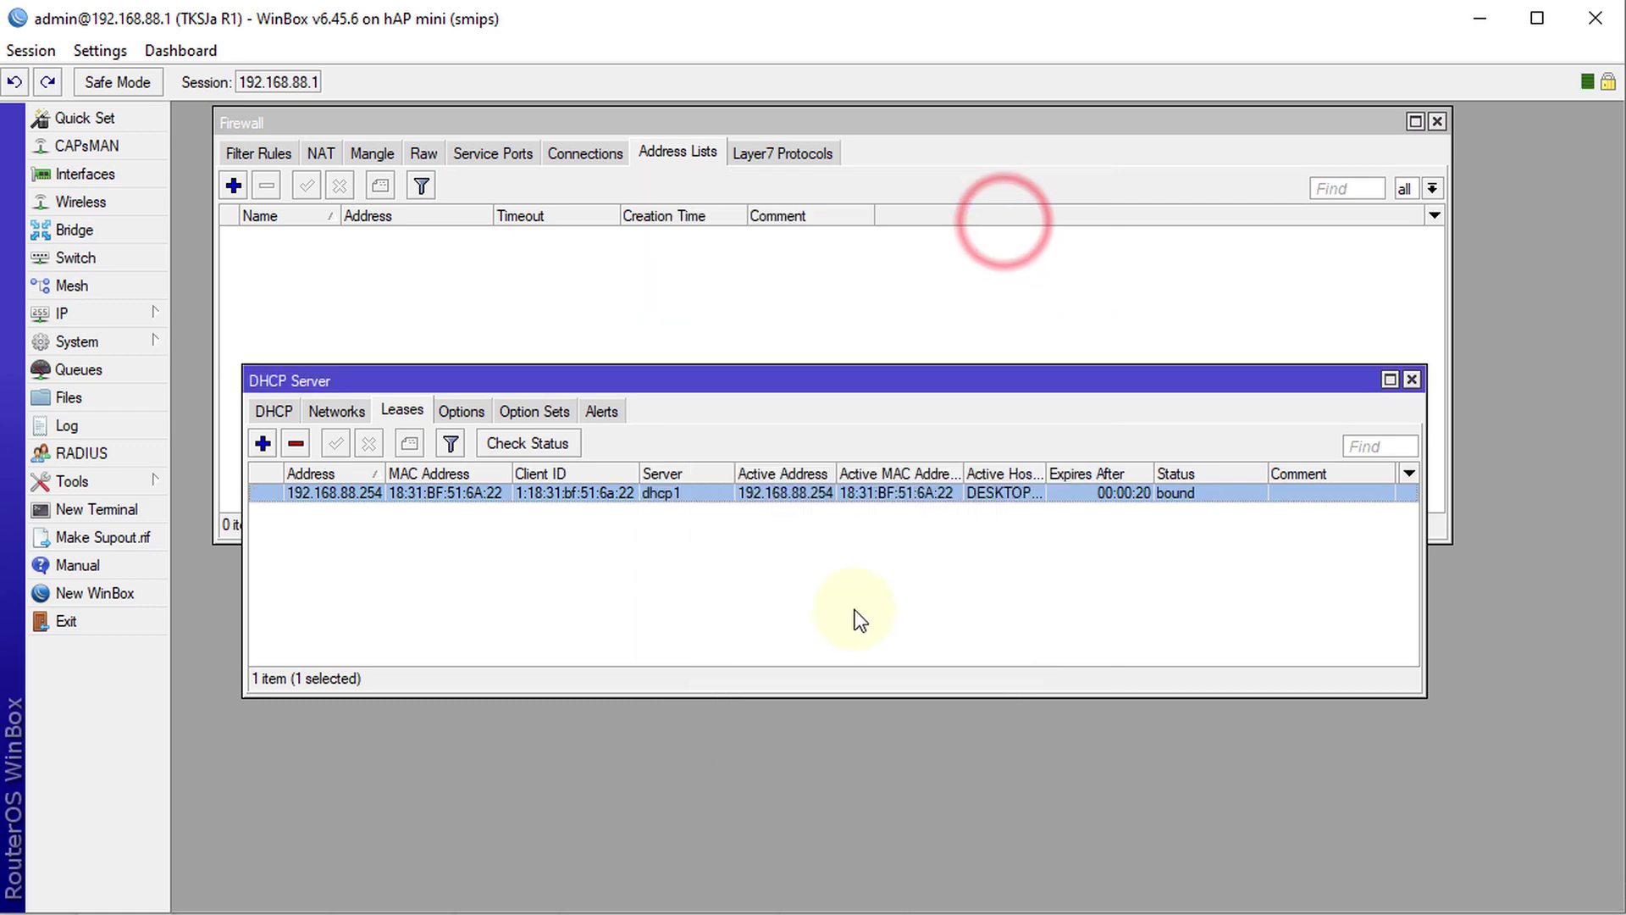
double_click(699, 494)
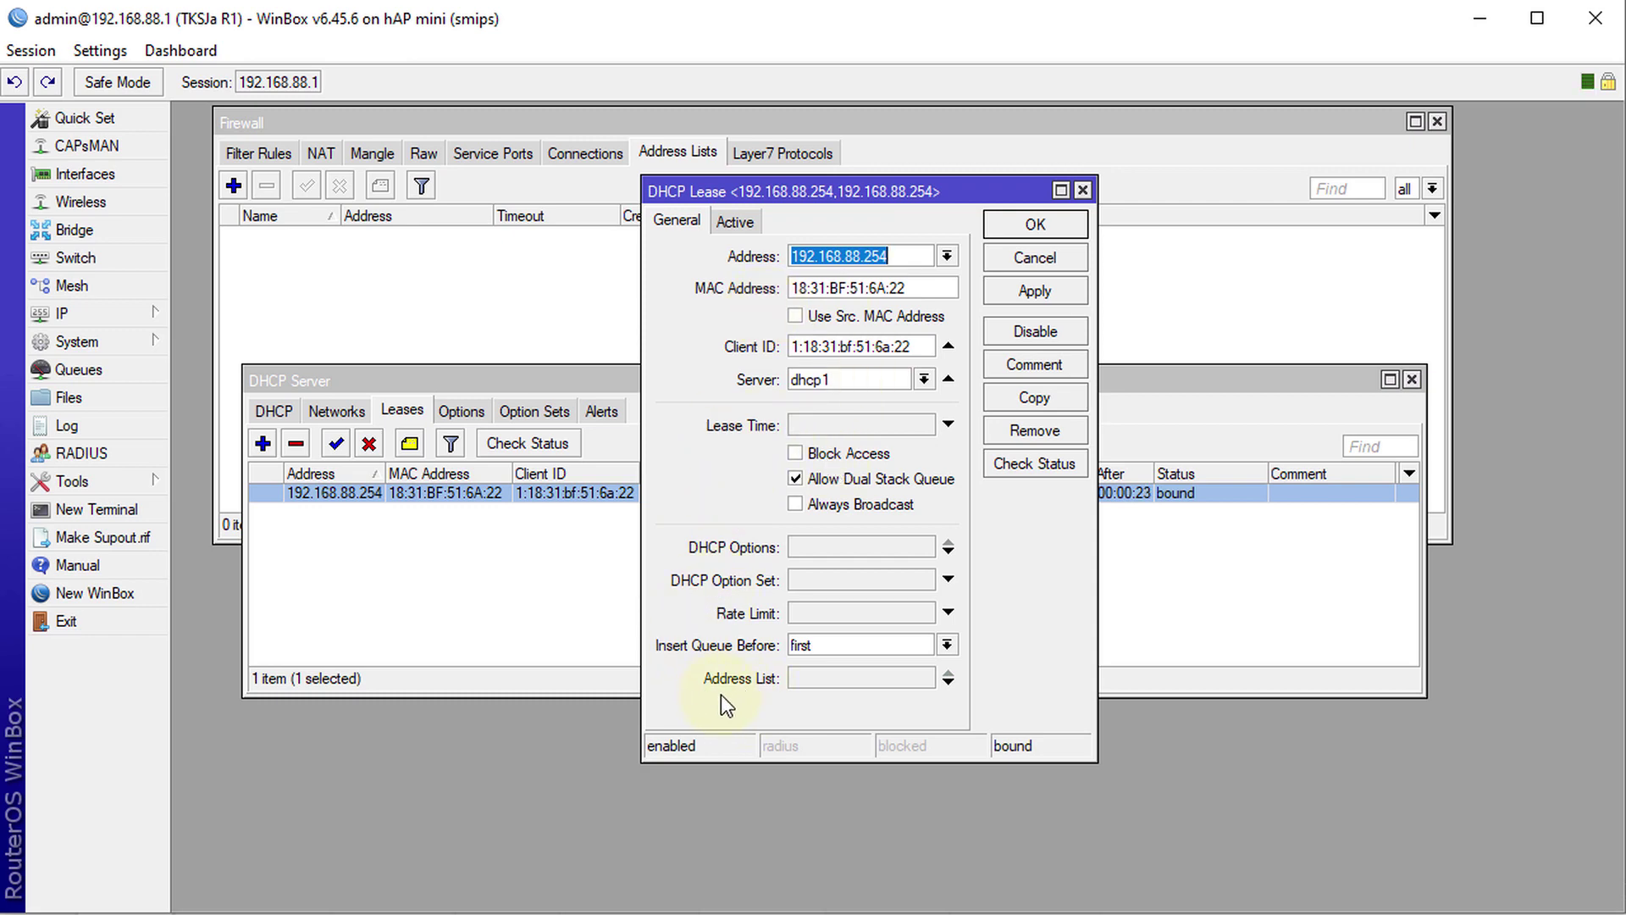
click(820, 678)
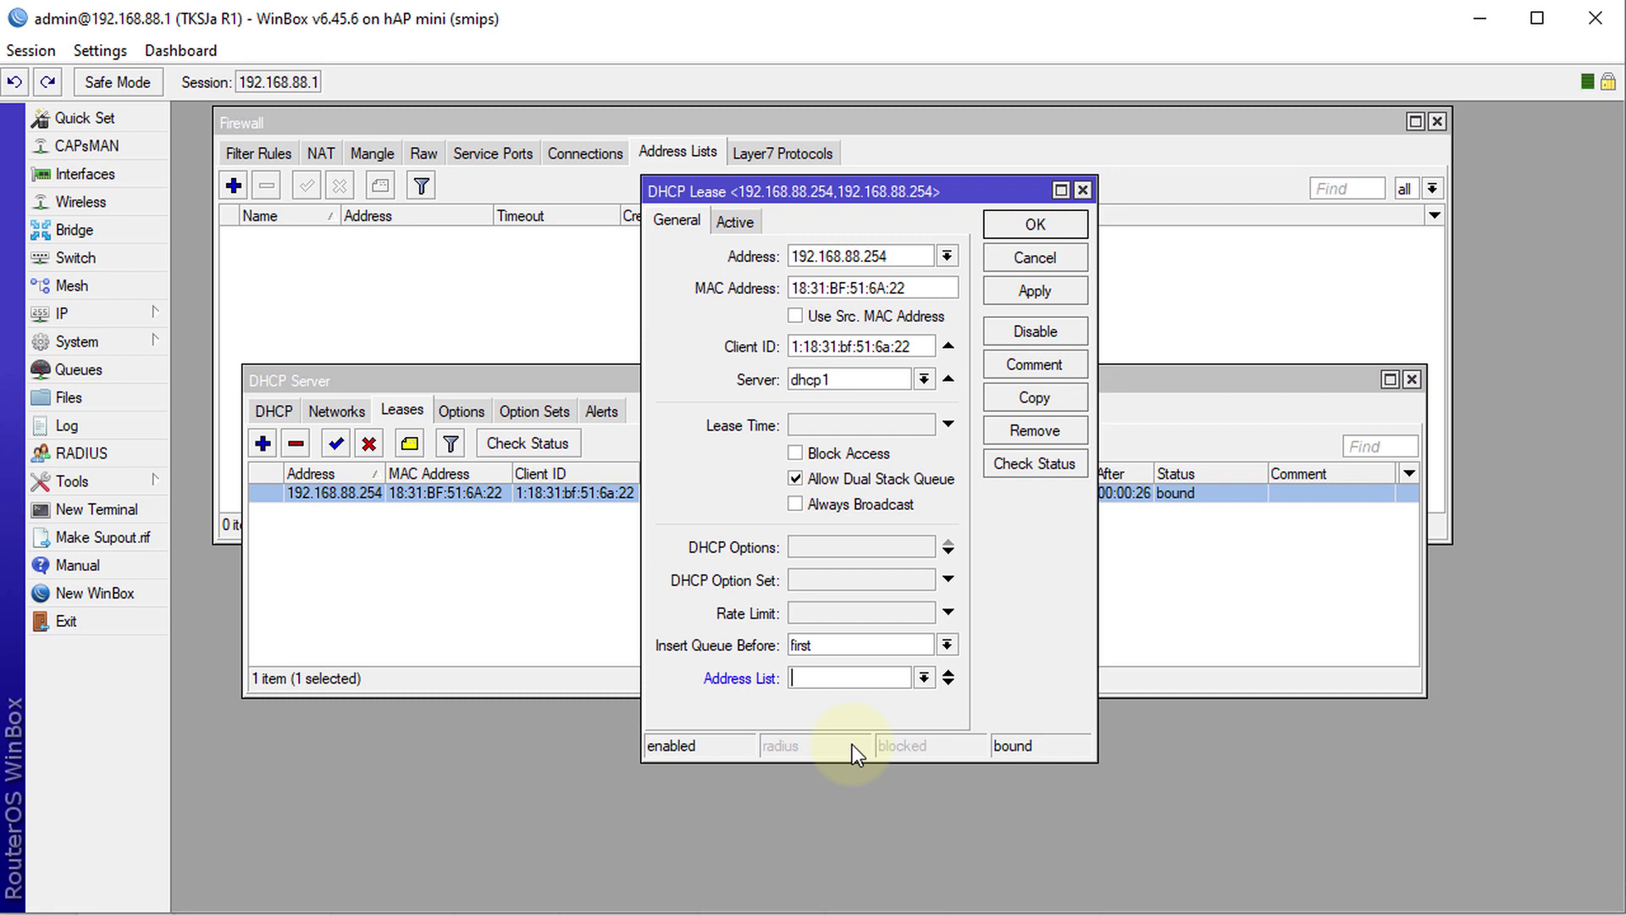
text(Computers)
click(1031, 295)
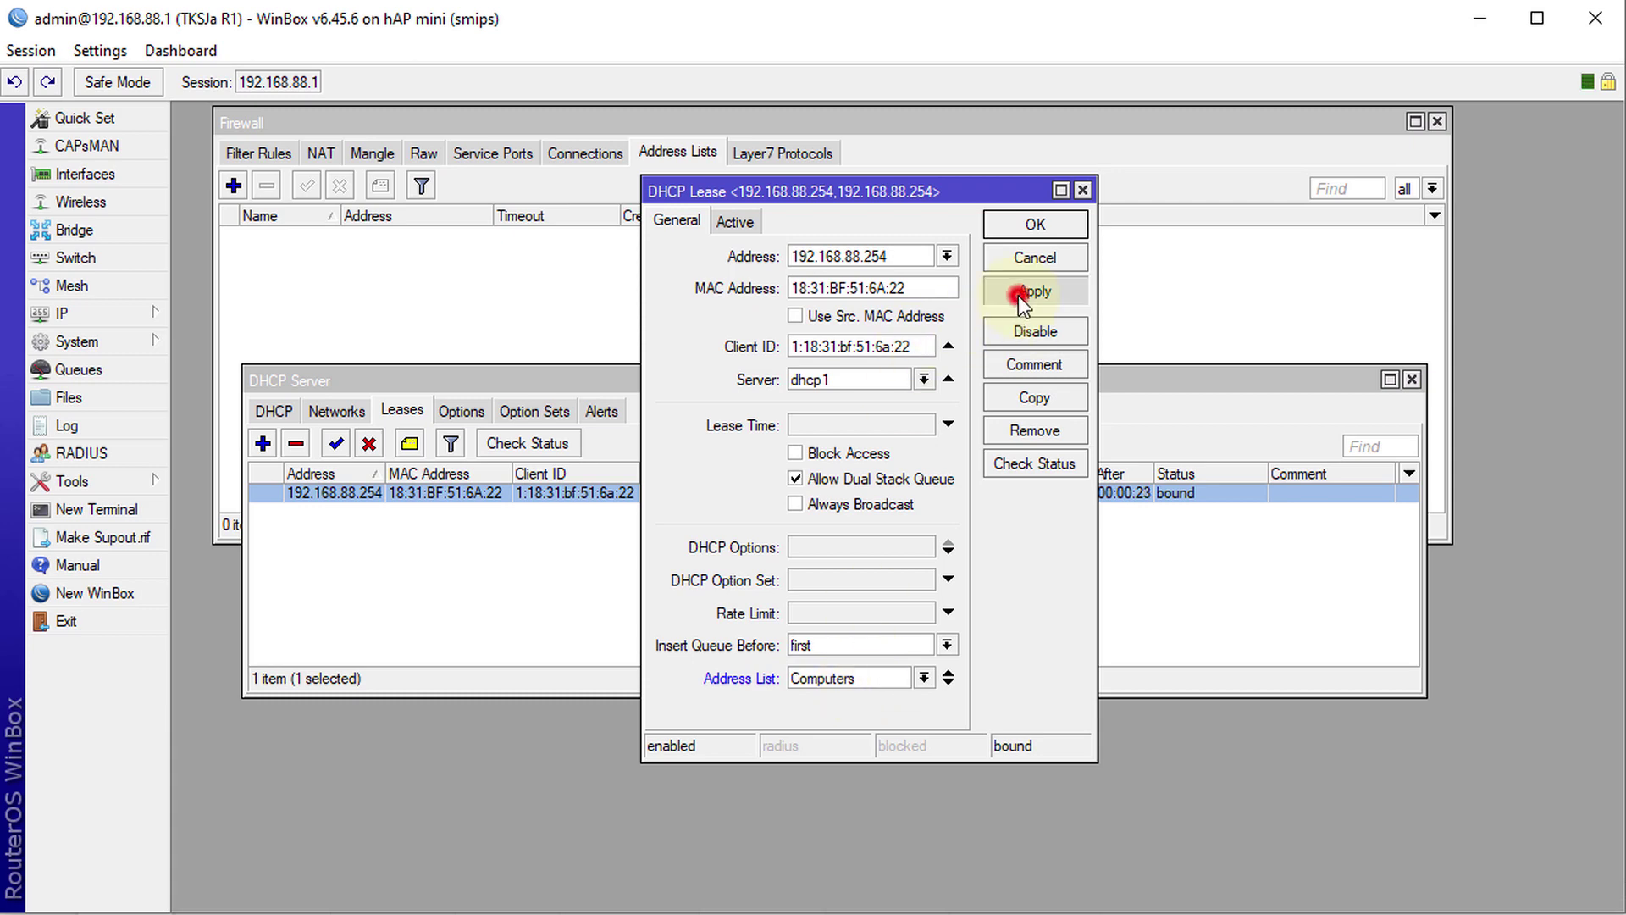
- Close the lease dialog with OK and place the DHCP Server window below the Firewall window
click(1006, 227)
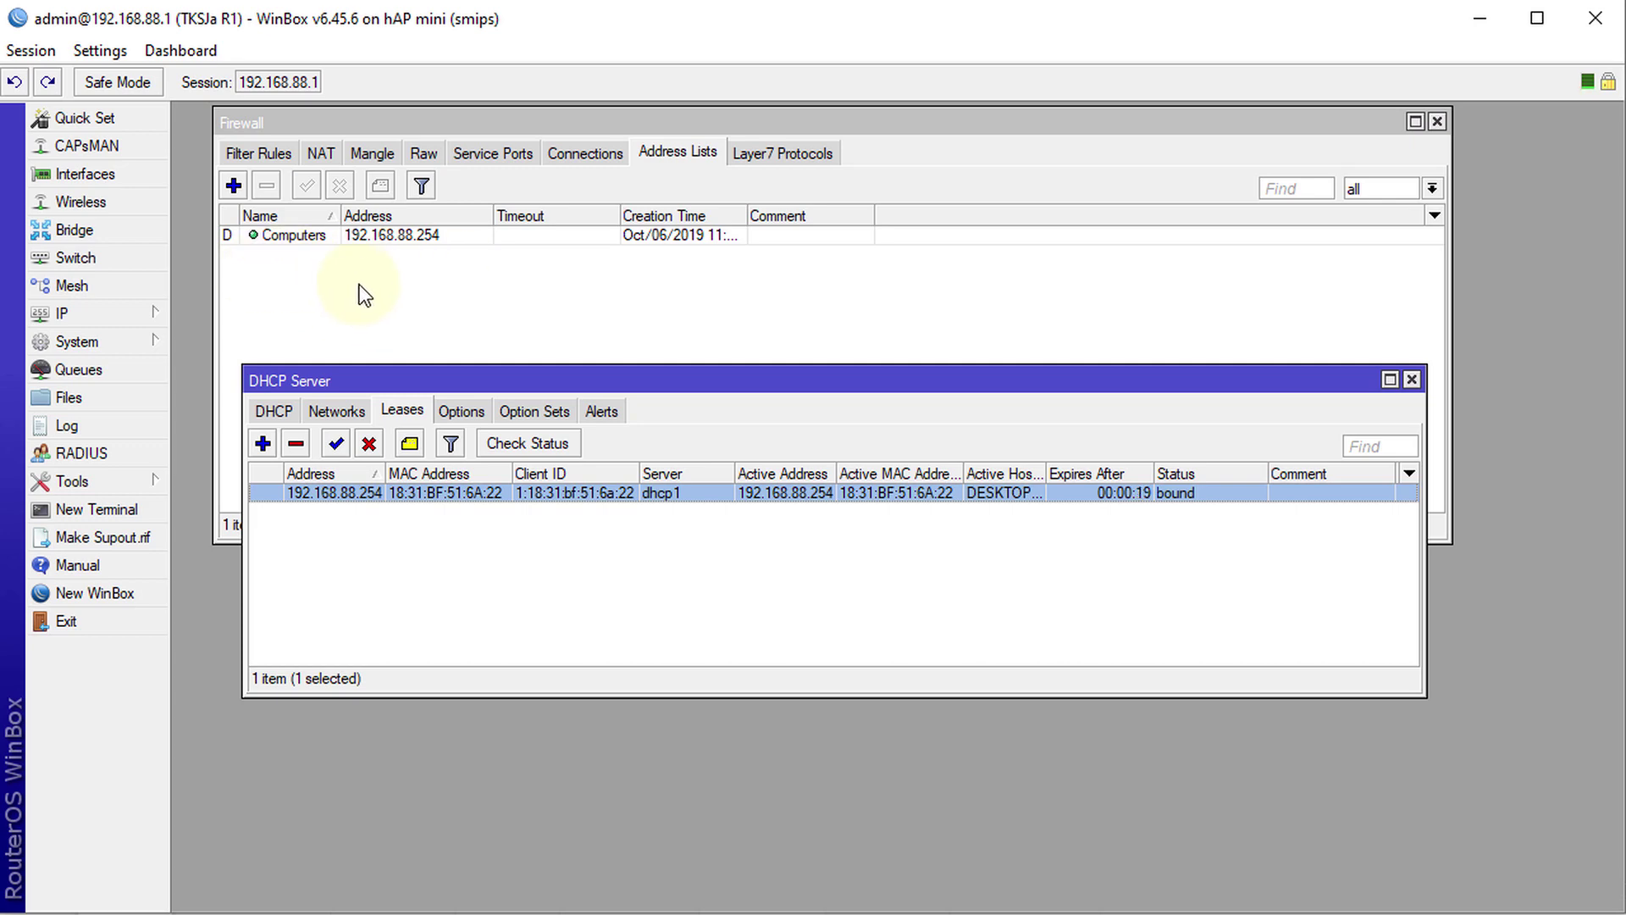
drag(730, 378, 711, 576)
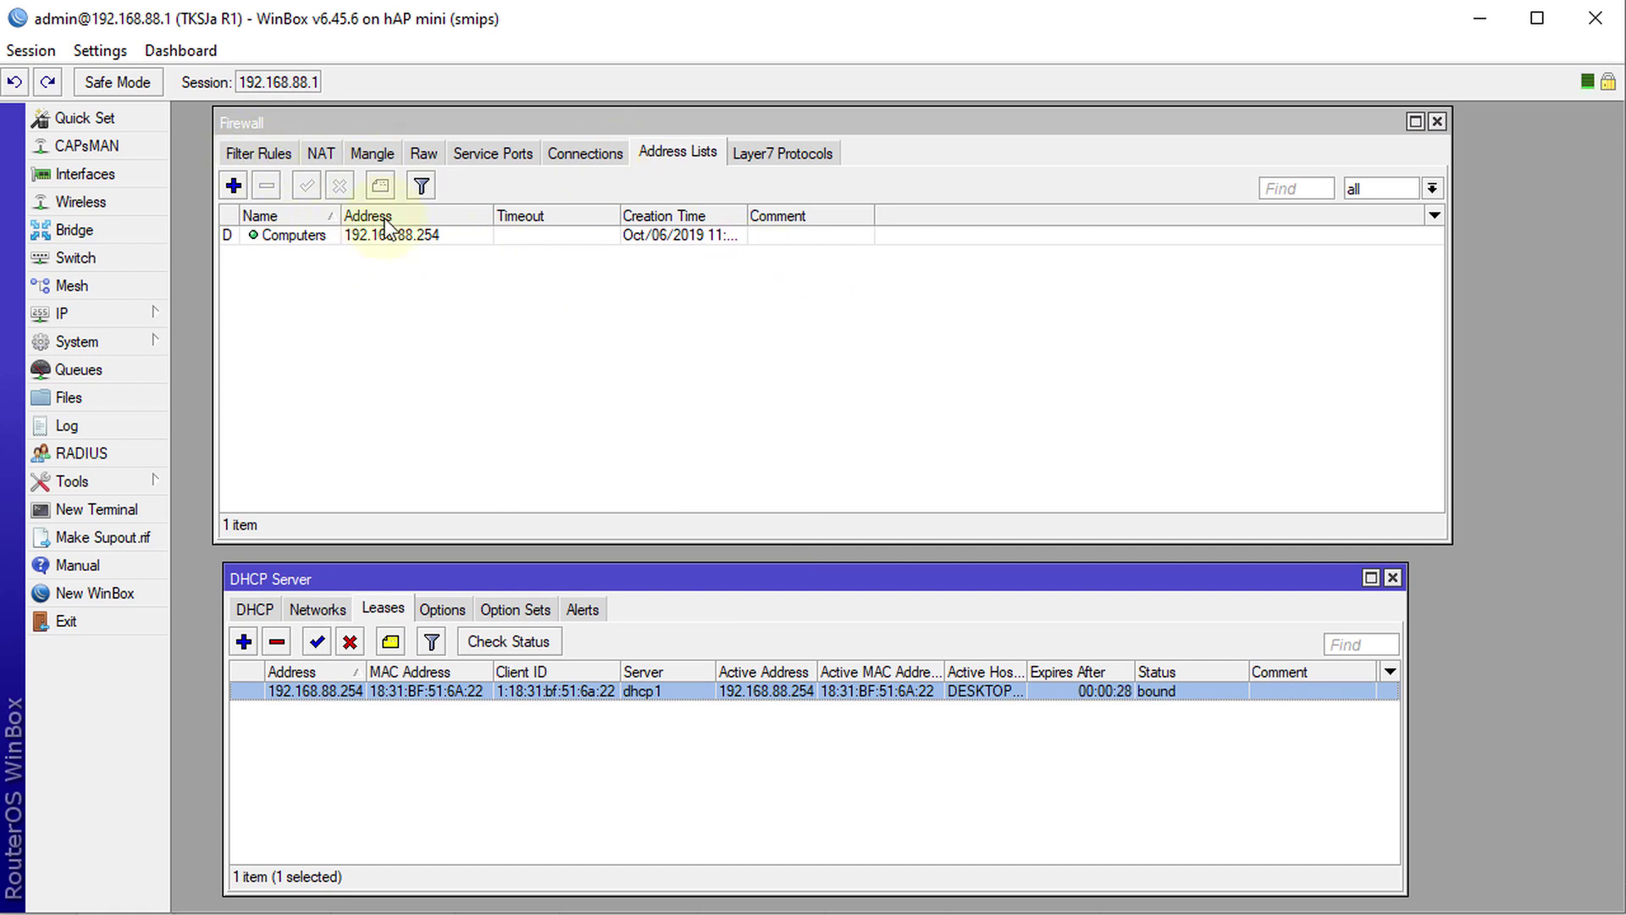
- Start a new filter rule with Src. Address List set to Computers
click(273, 156)
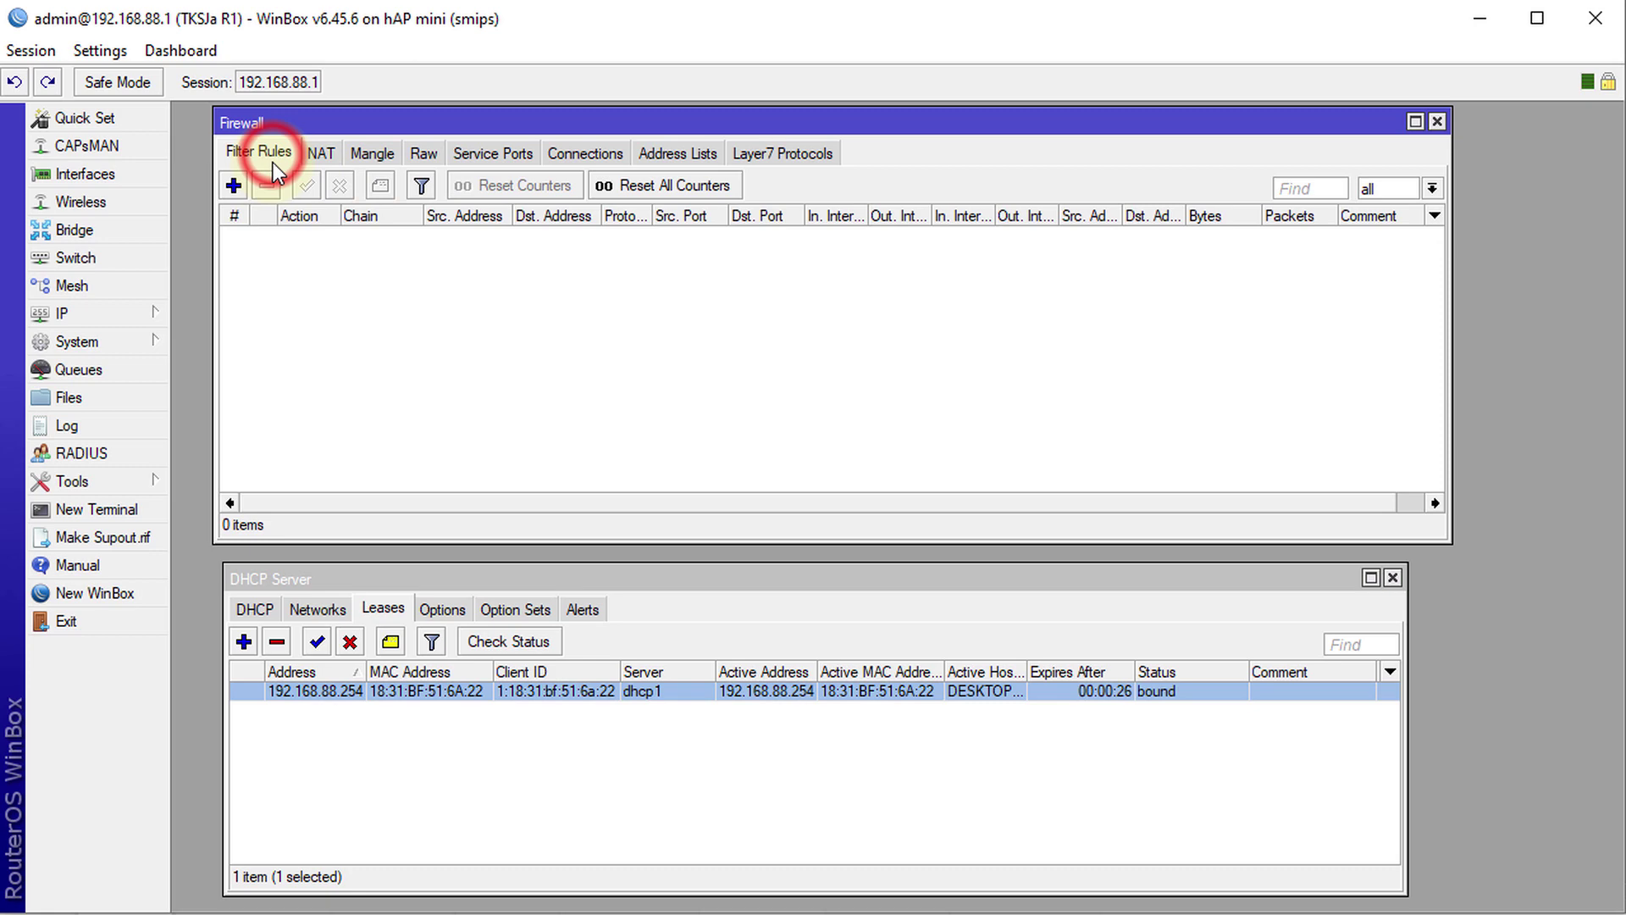
click(235, 185)
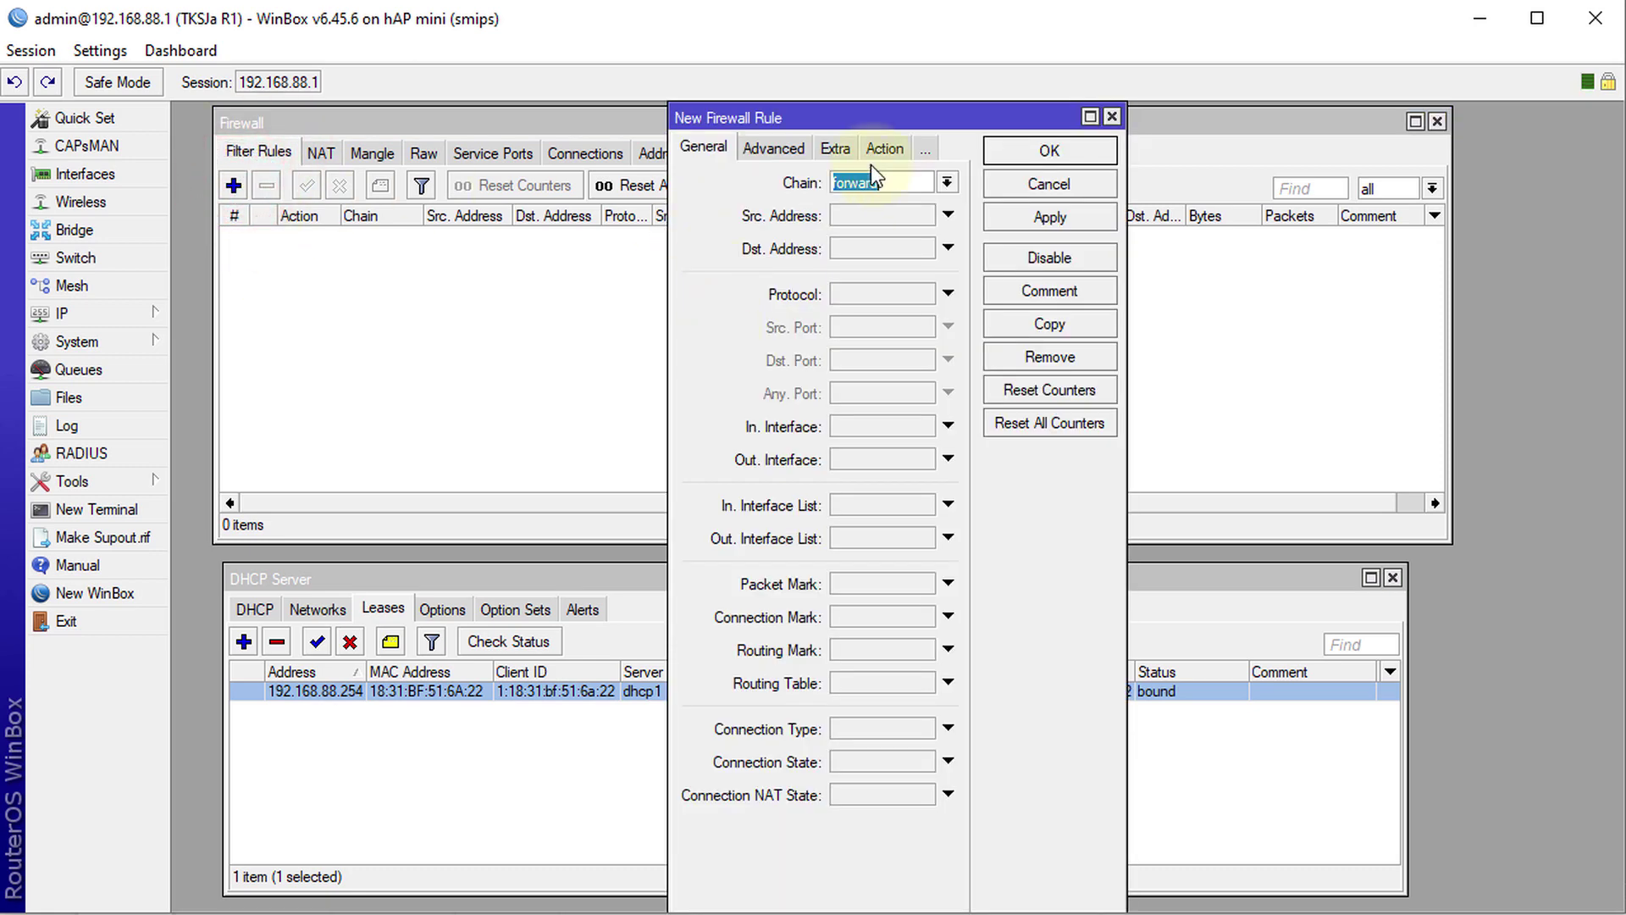
drag(670, 217, 542, 218)
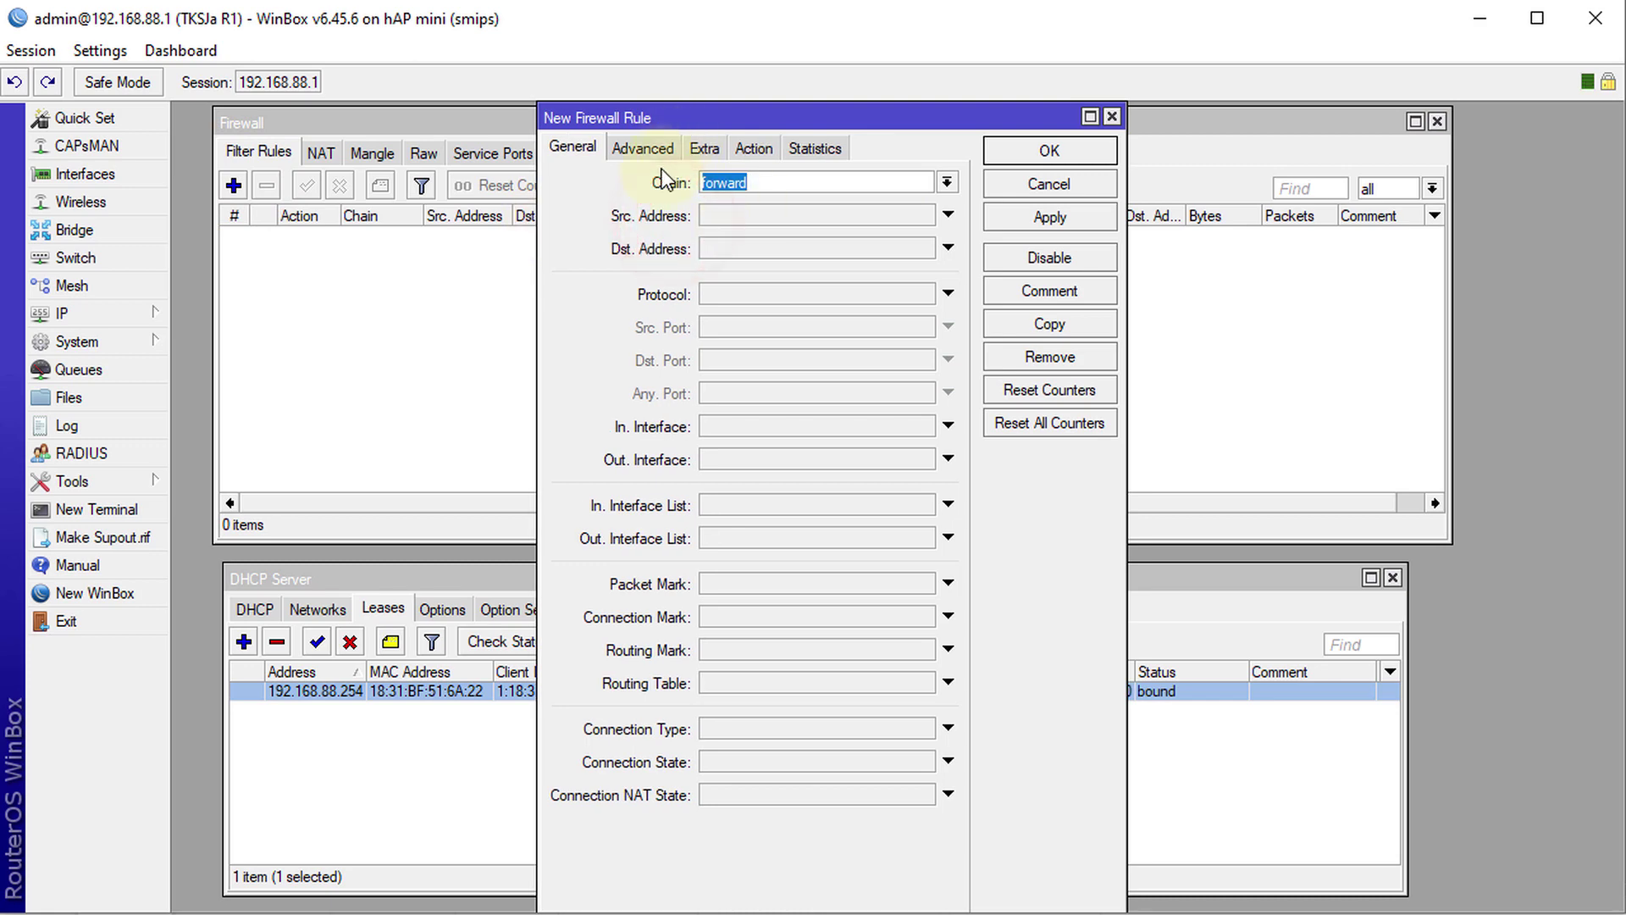
click(637, 153)
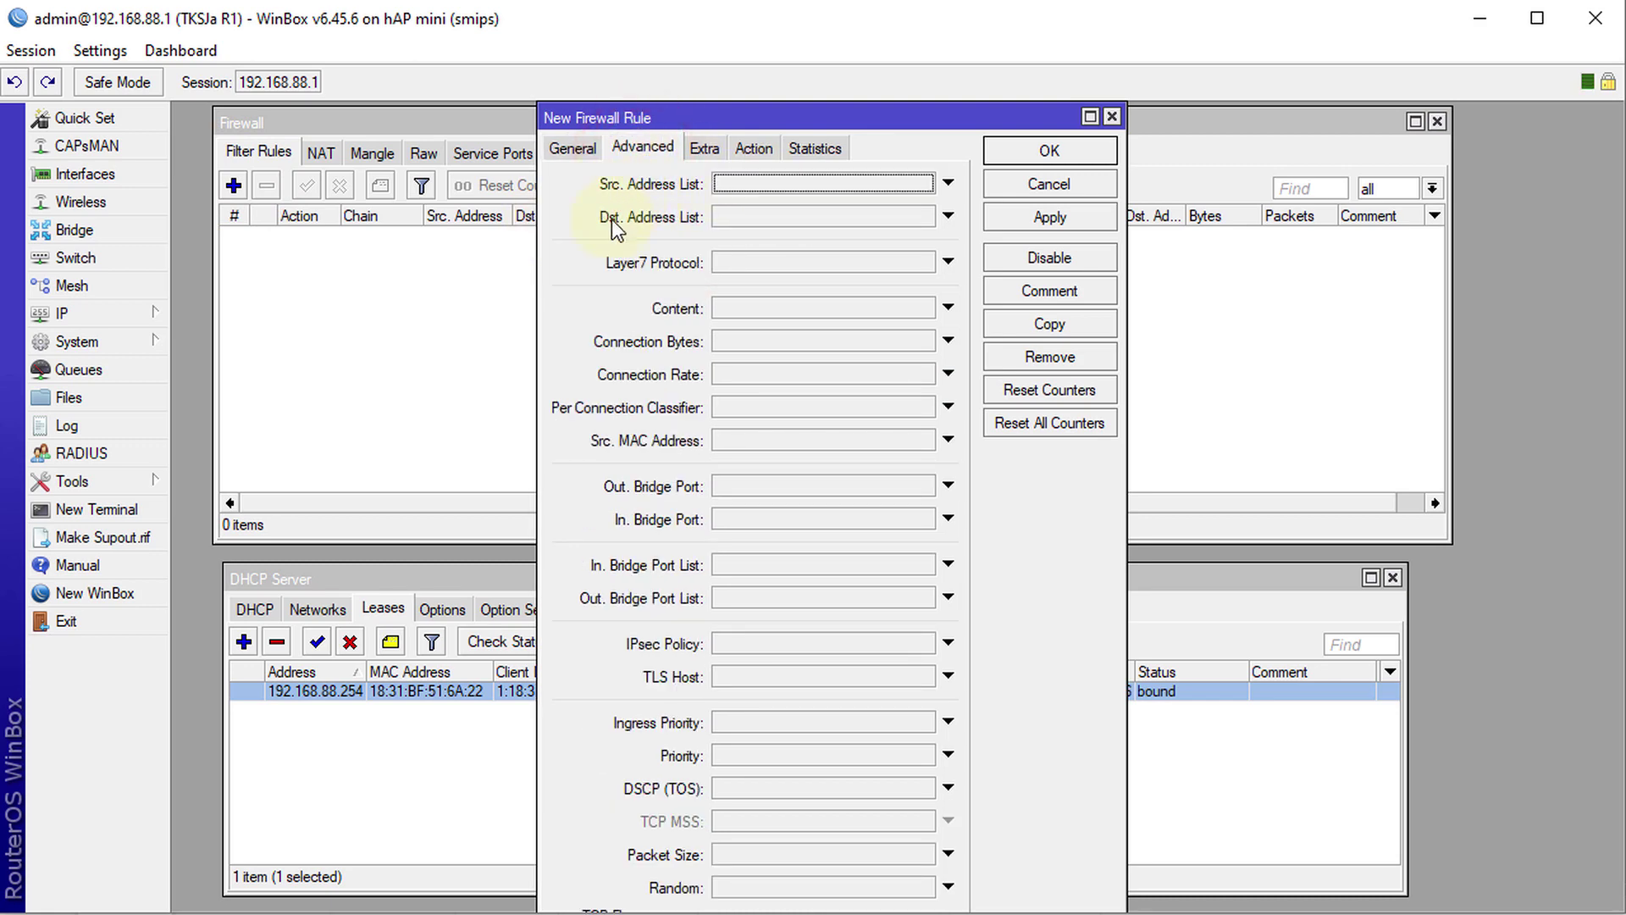
click(898, 185)
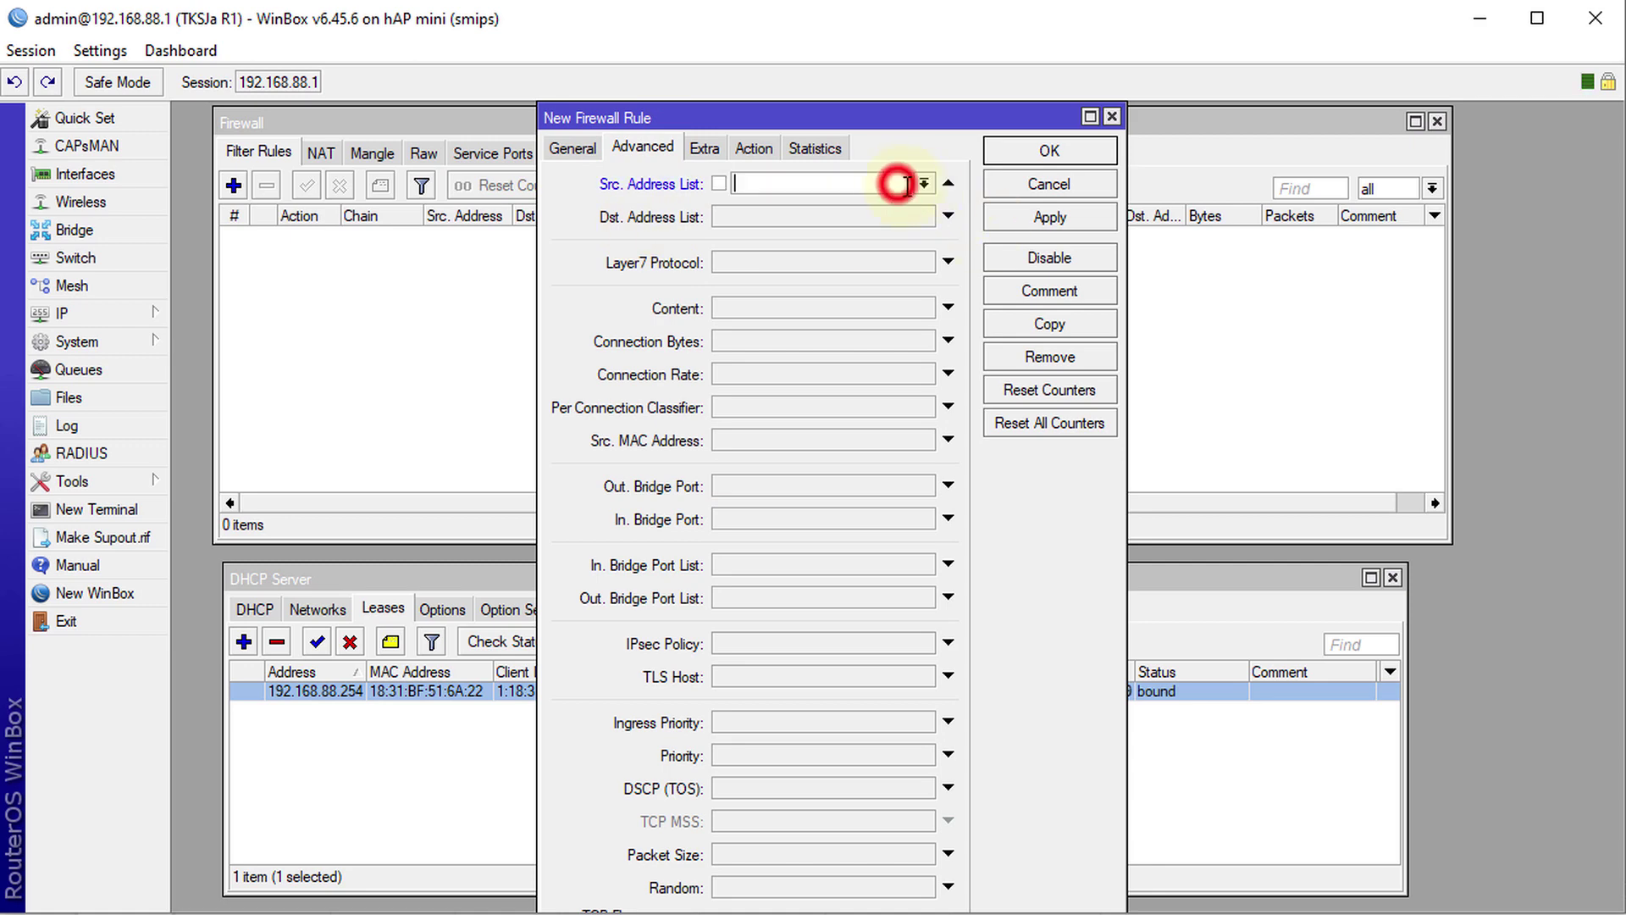
click(925, 185)
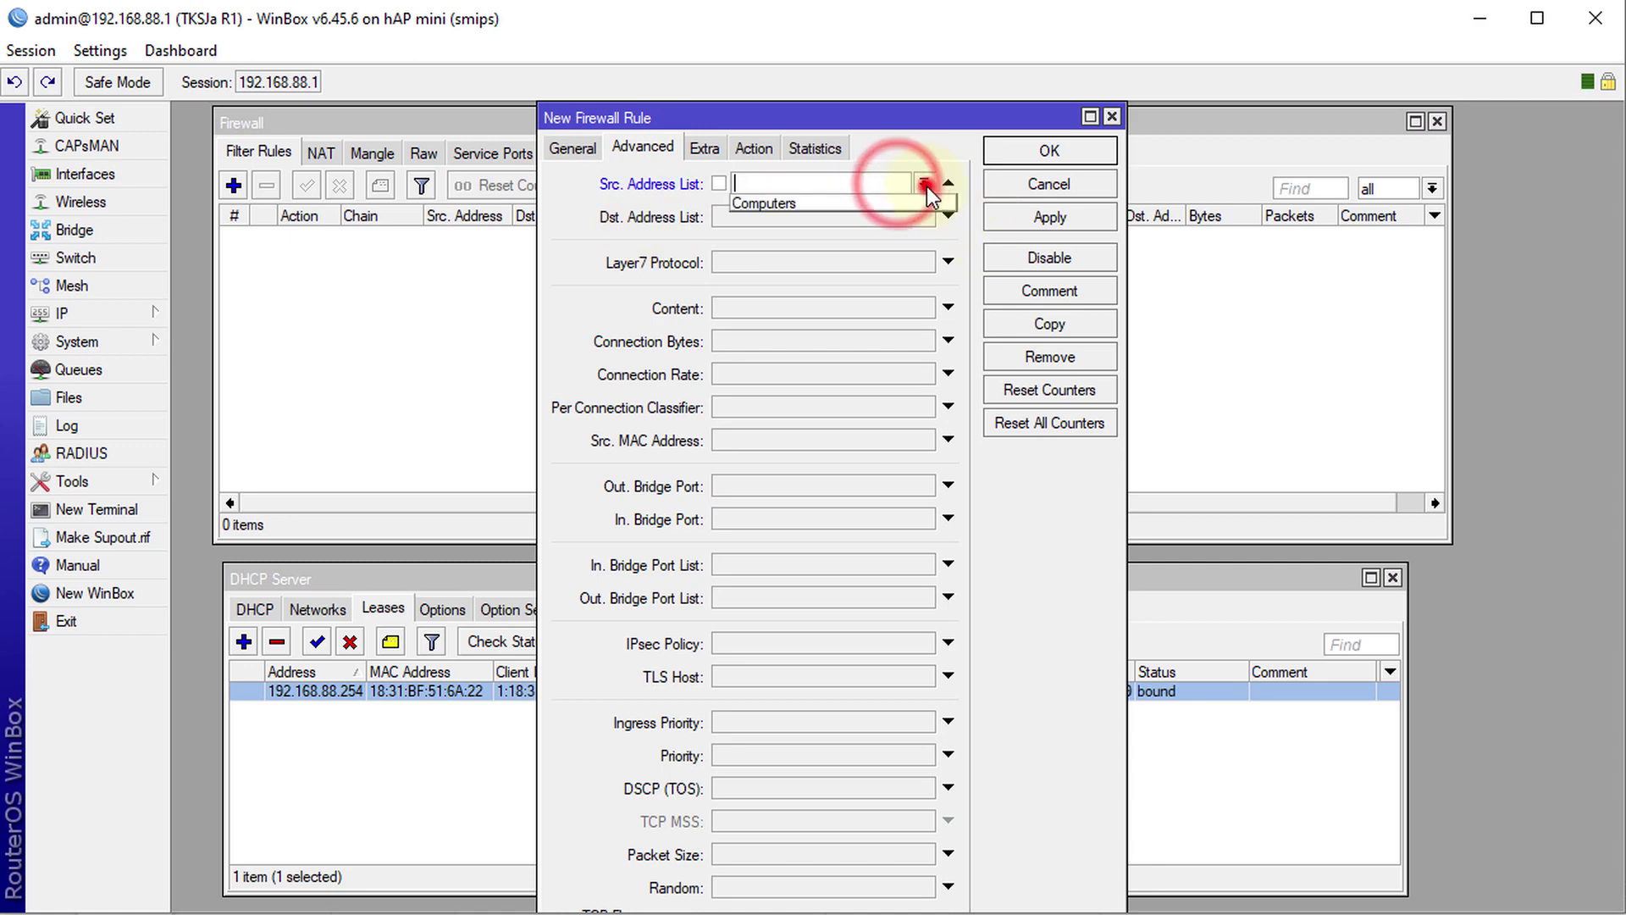
click(791, 205)
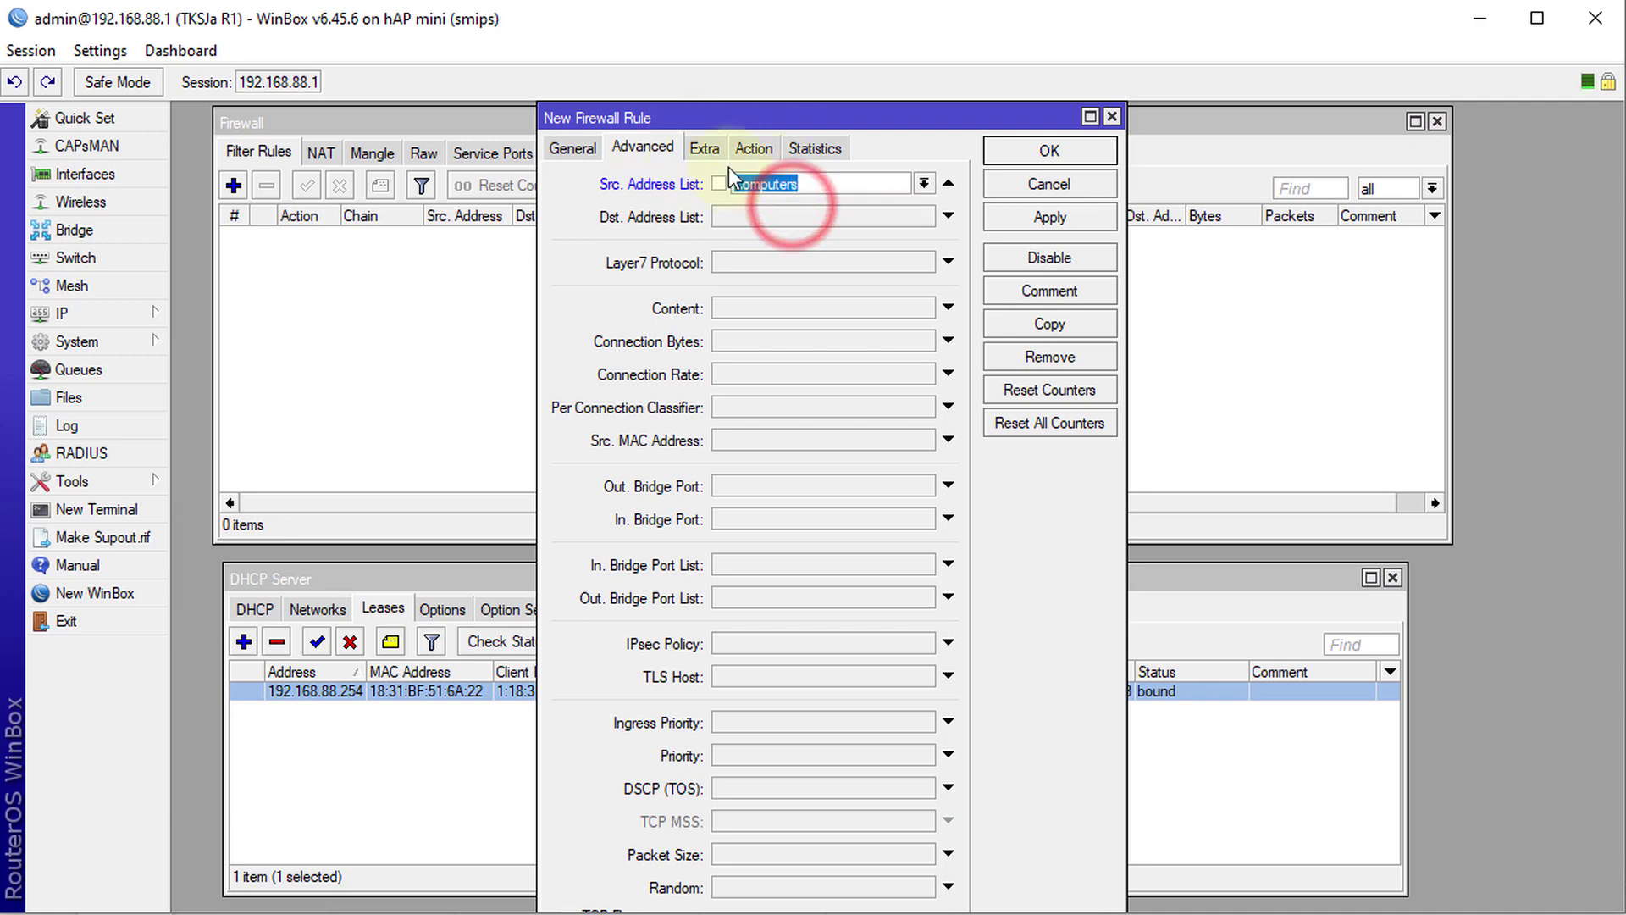
- Look over the rule's action choices, then cancel the unfinished filter rule
click(741, 149)
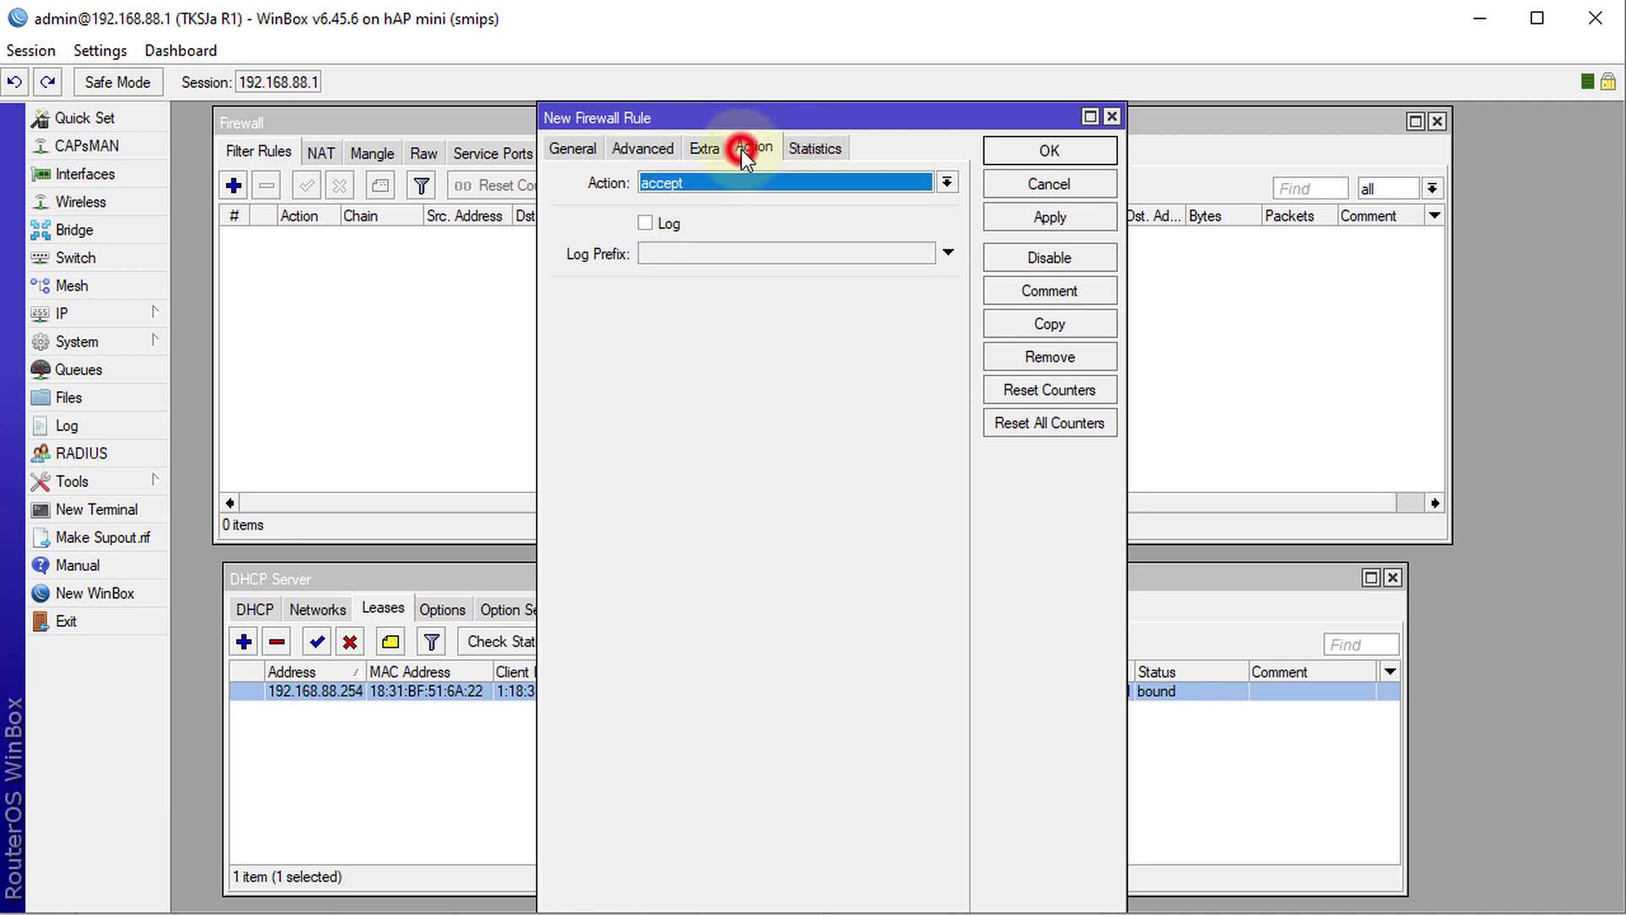
click(720, 185)
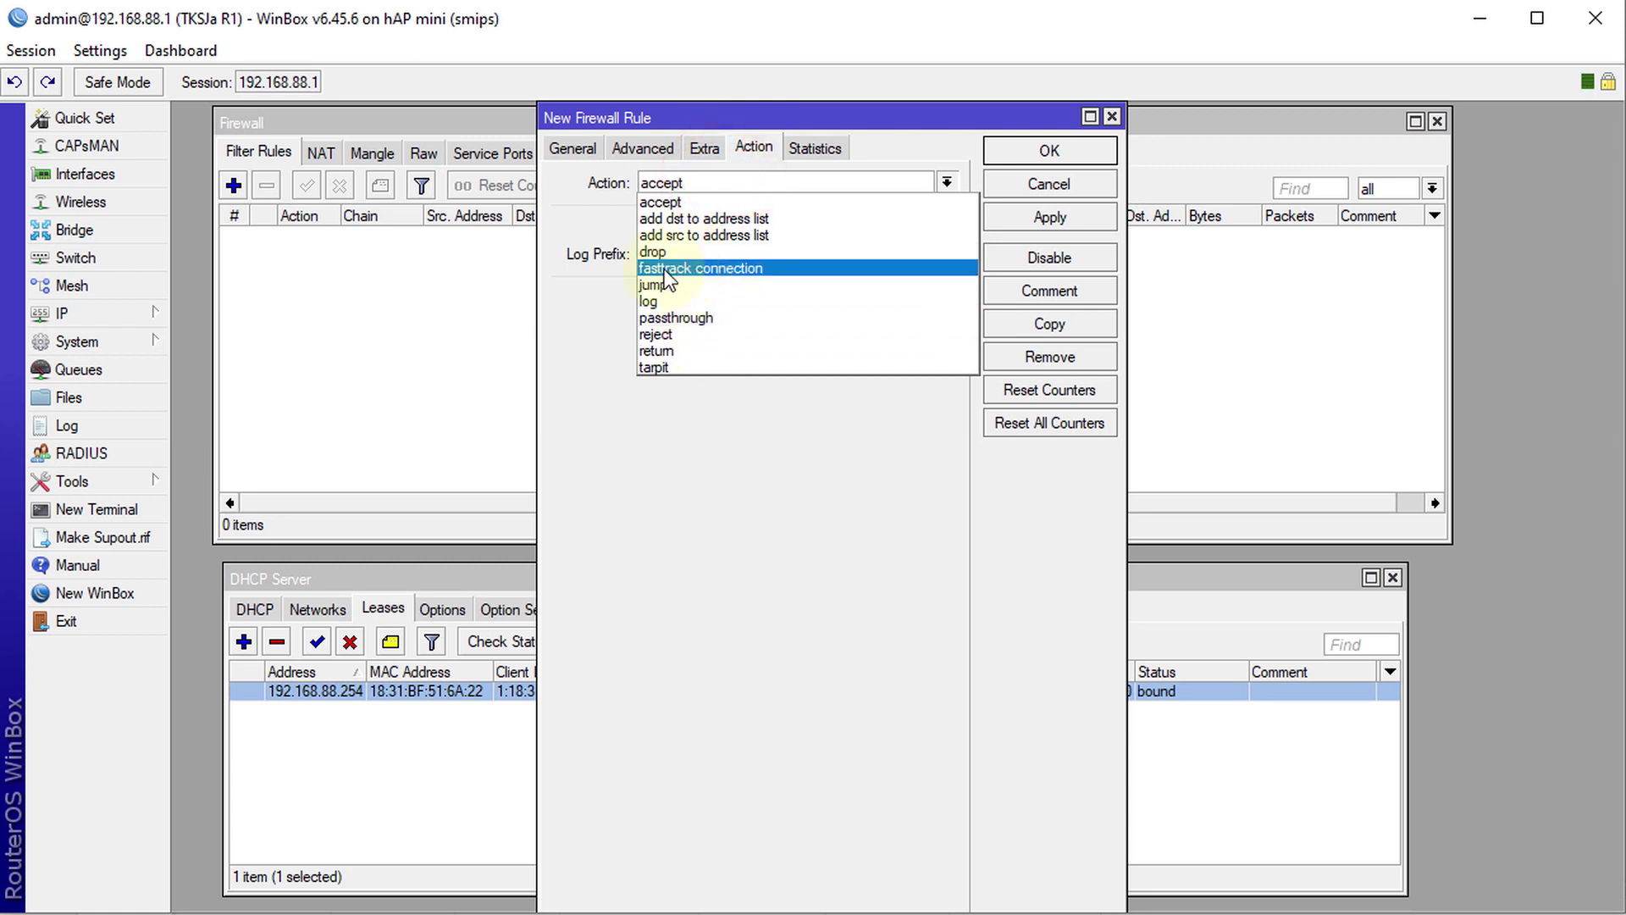
click(586, 146)
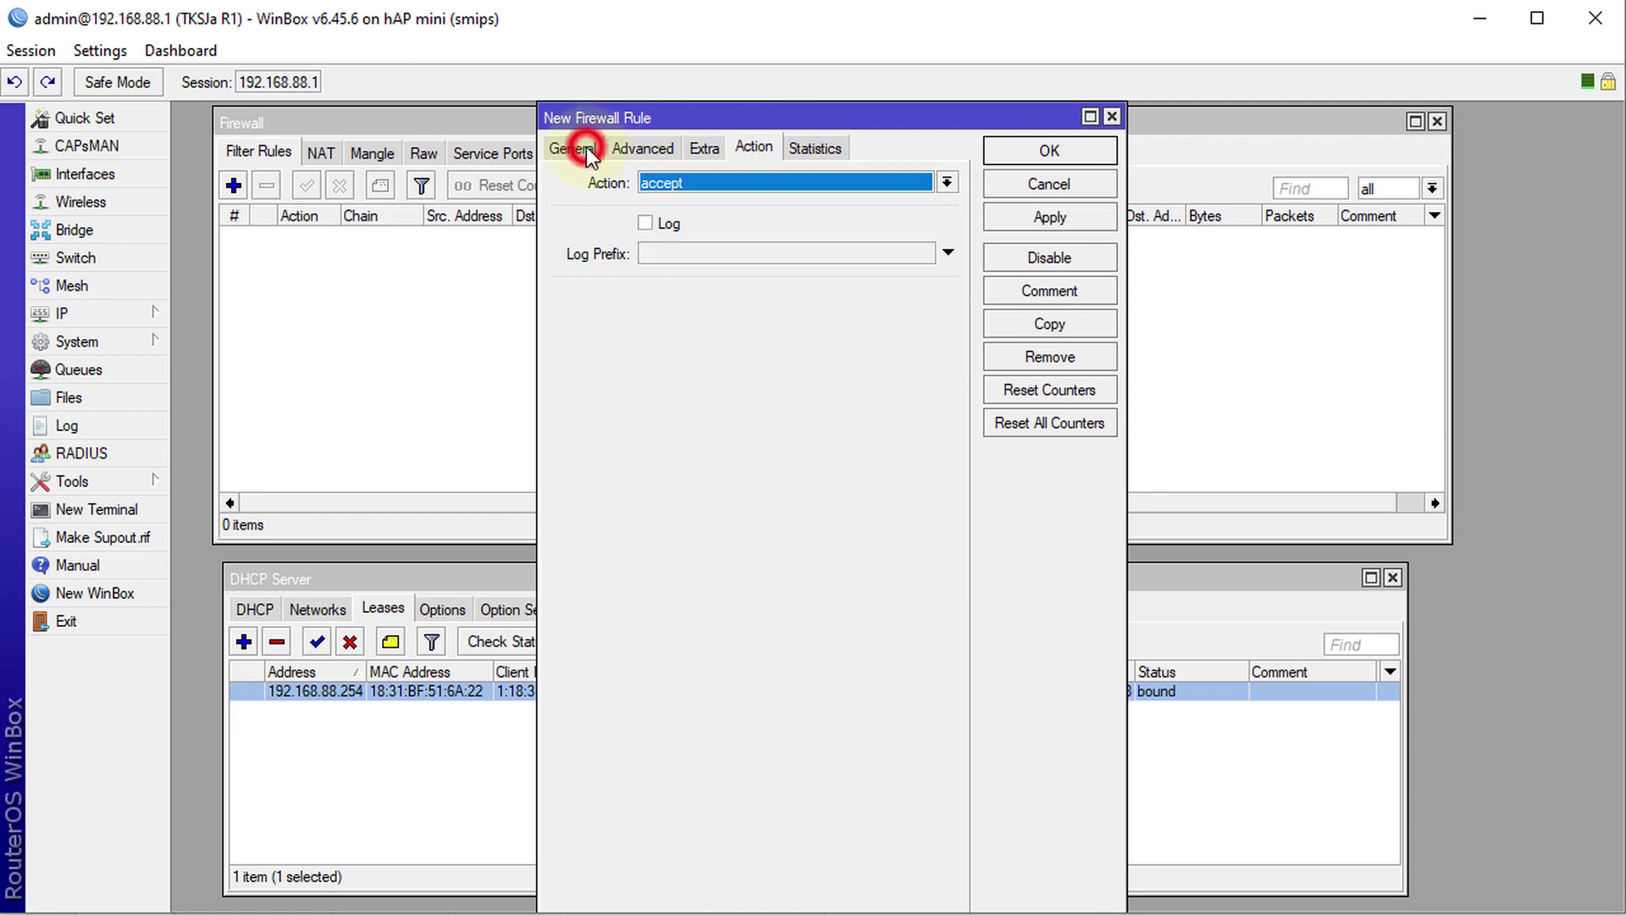
click(558, 155)
click(644, 144)
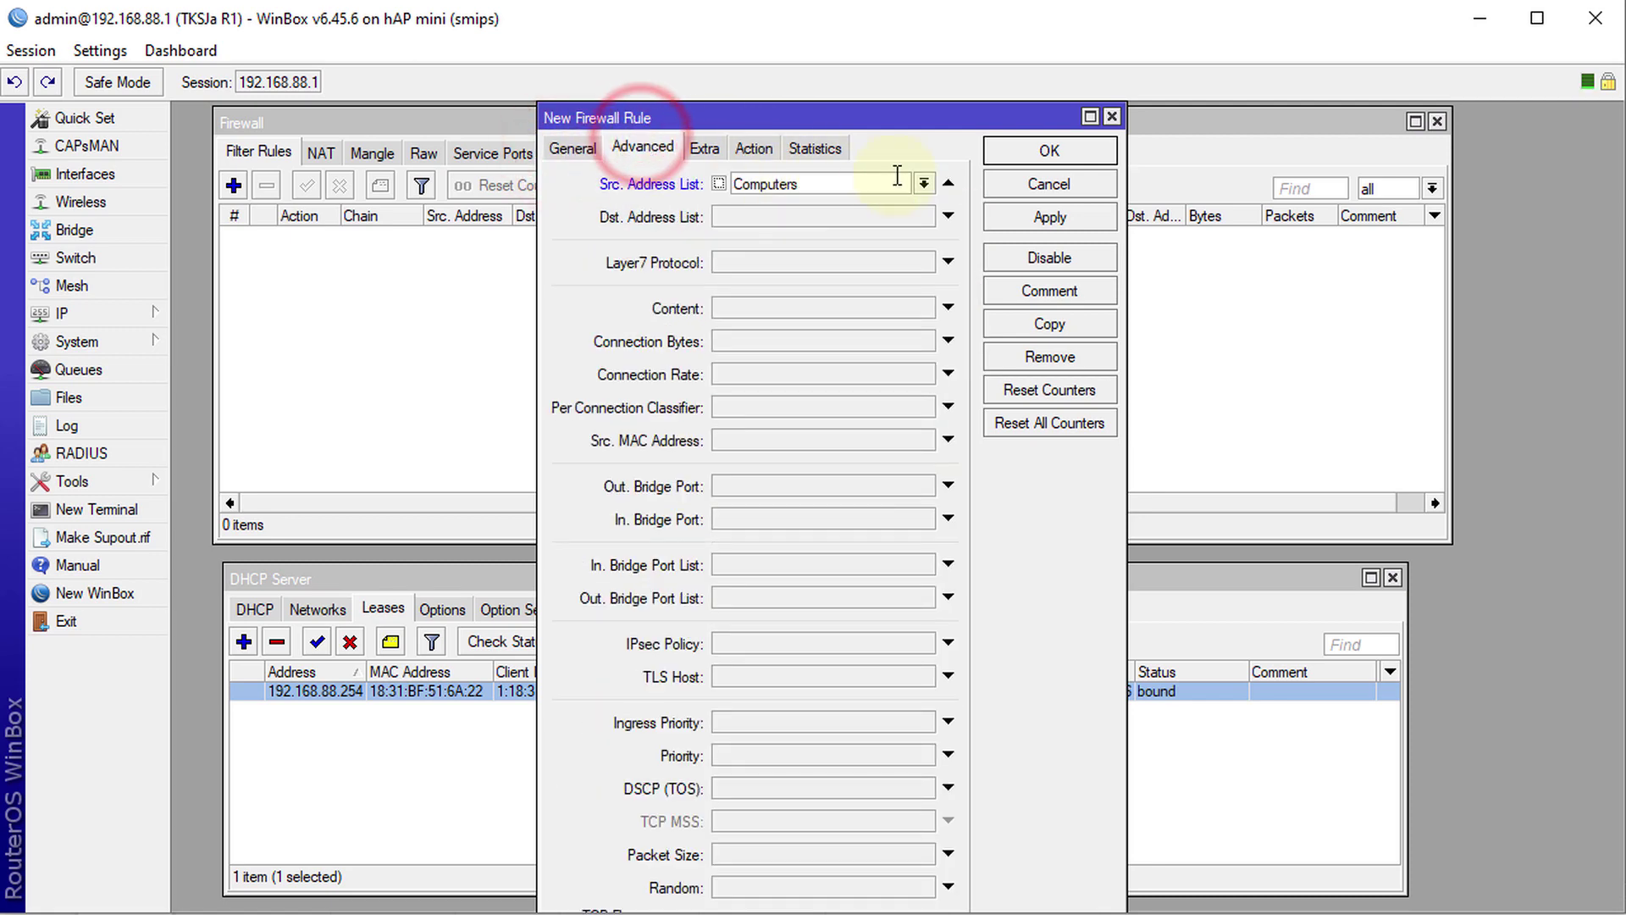
click(1033, 190)
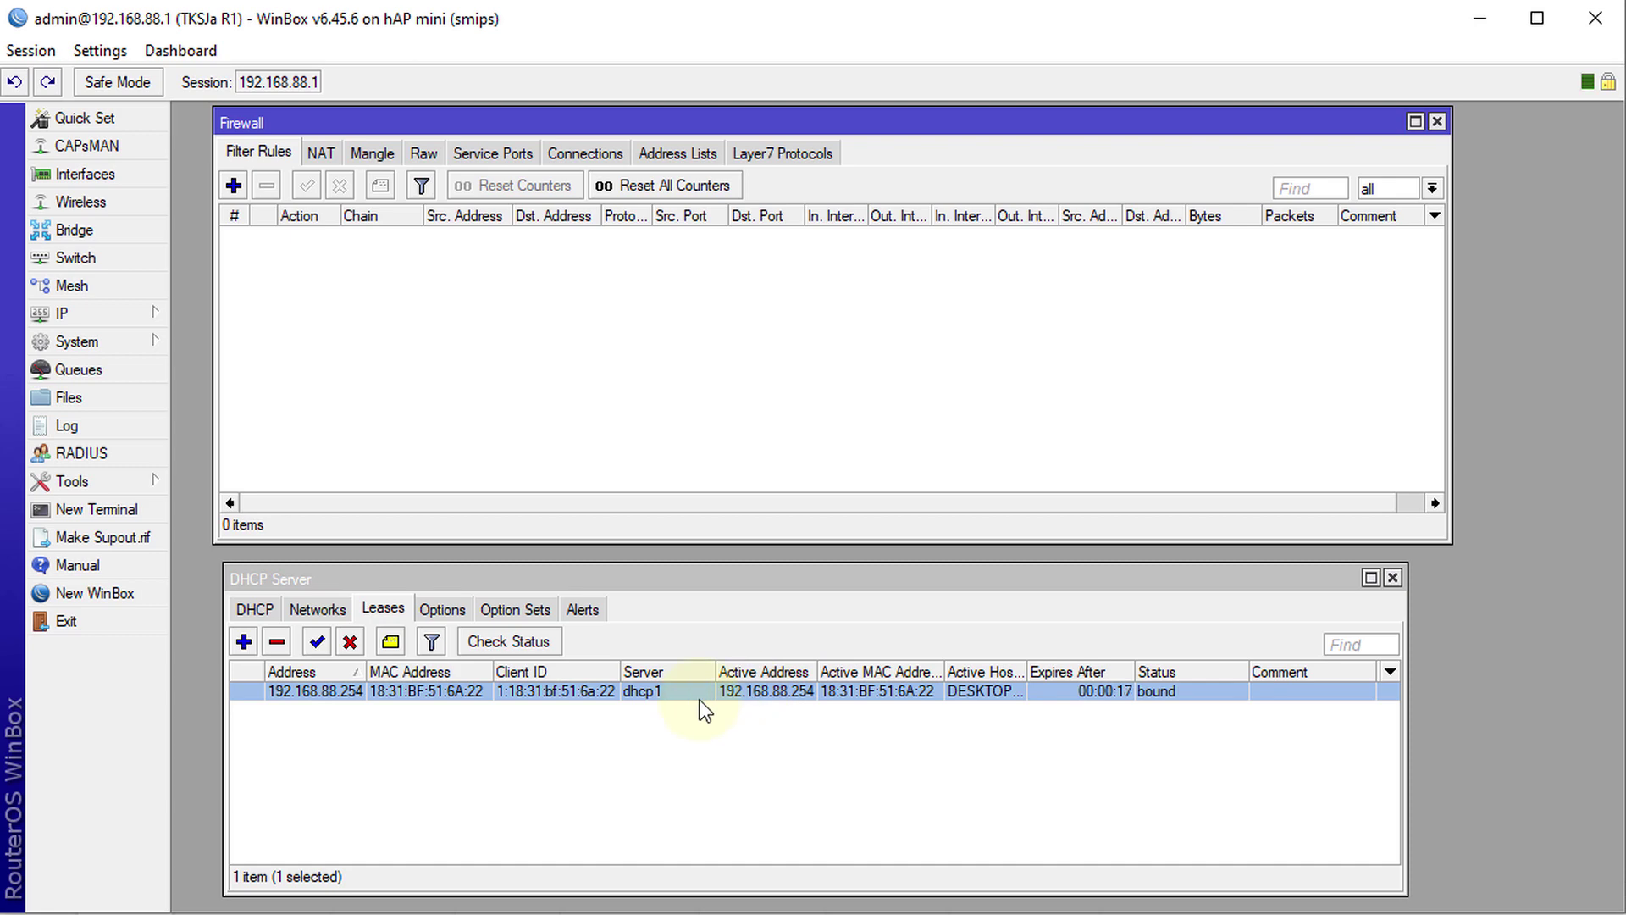
- Start a new mangle rule on the forward chain
click(660, 153)
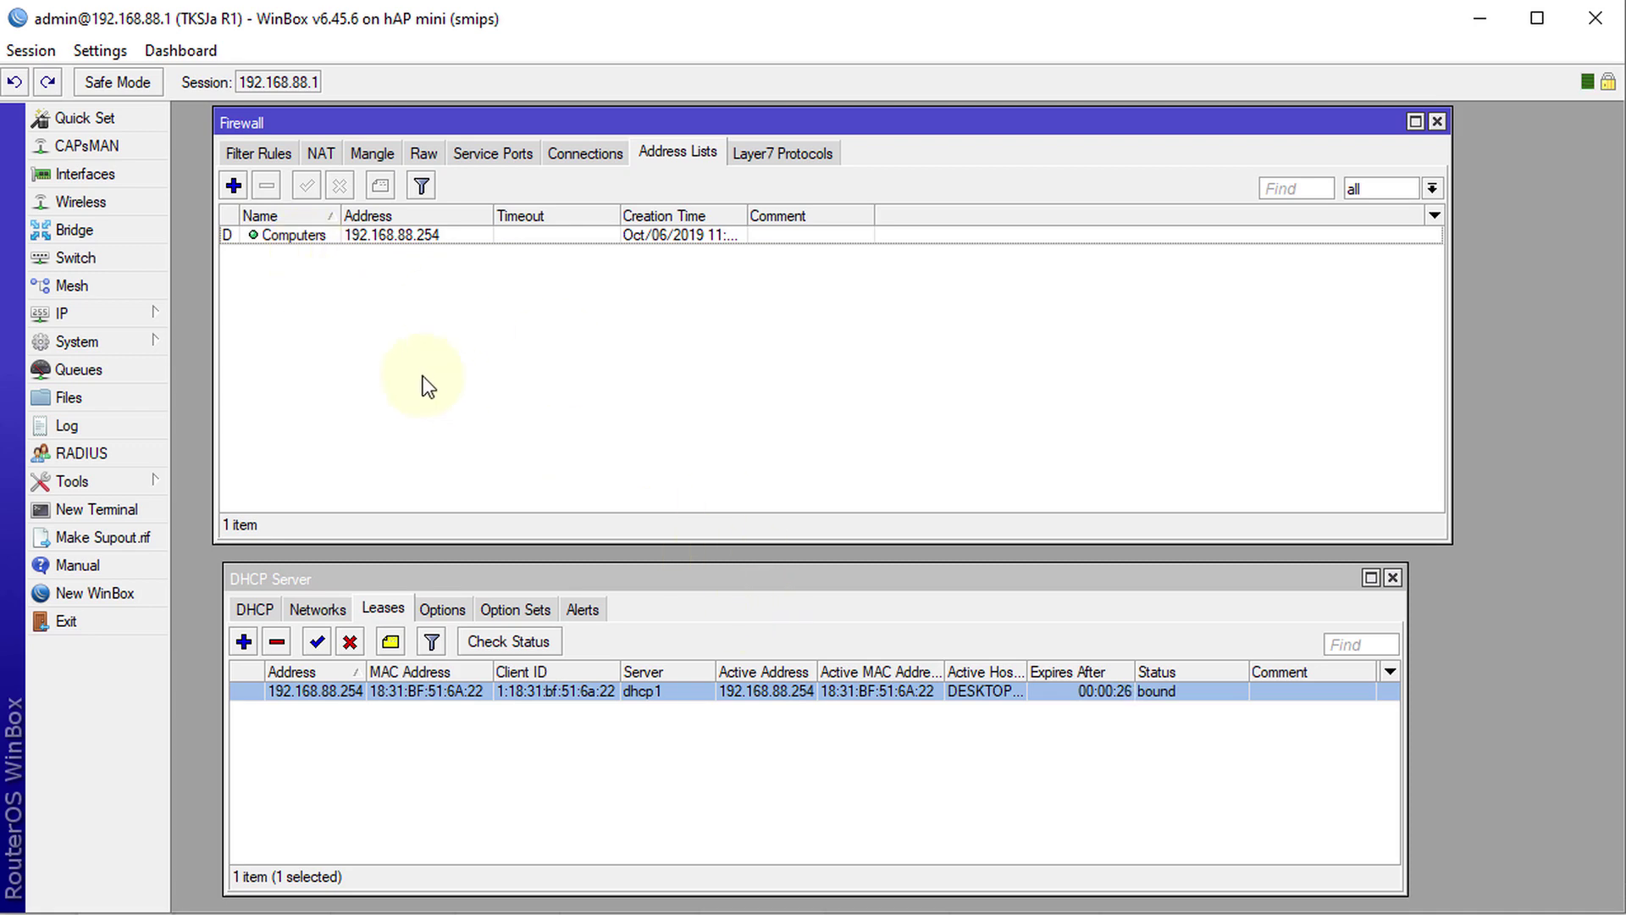
click(373, 154)
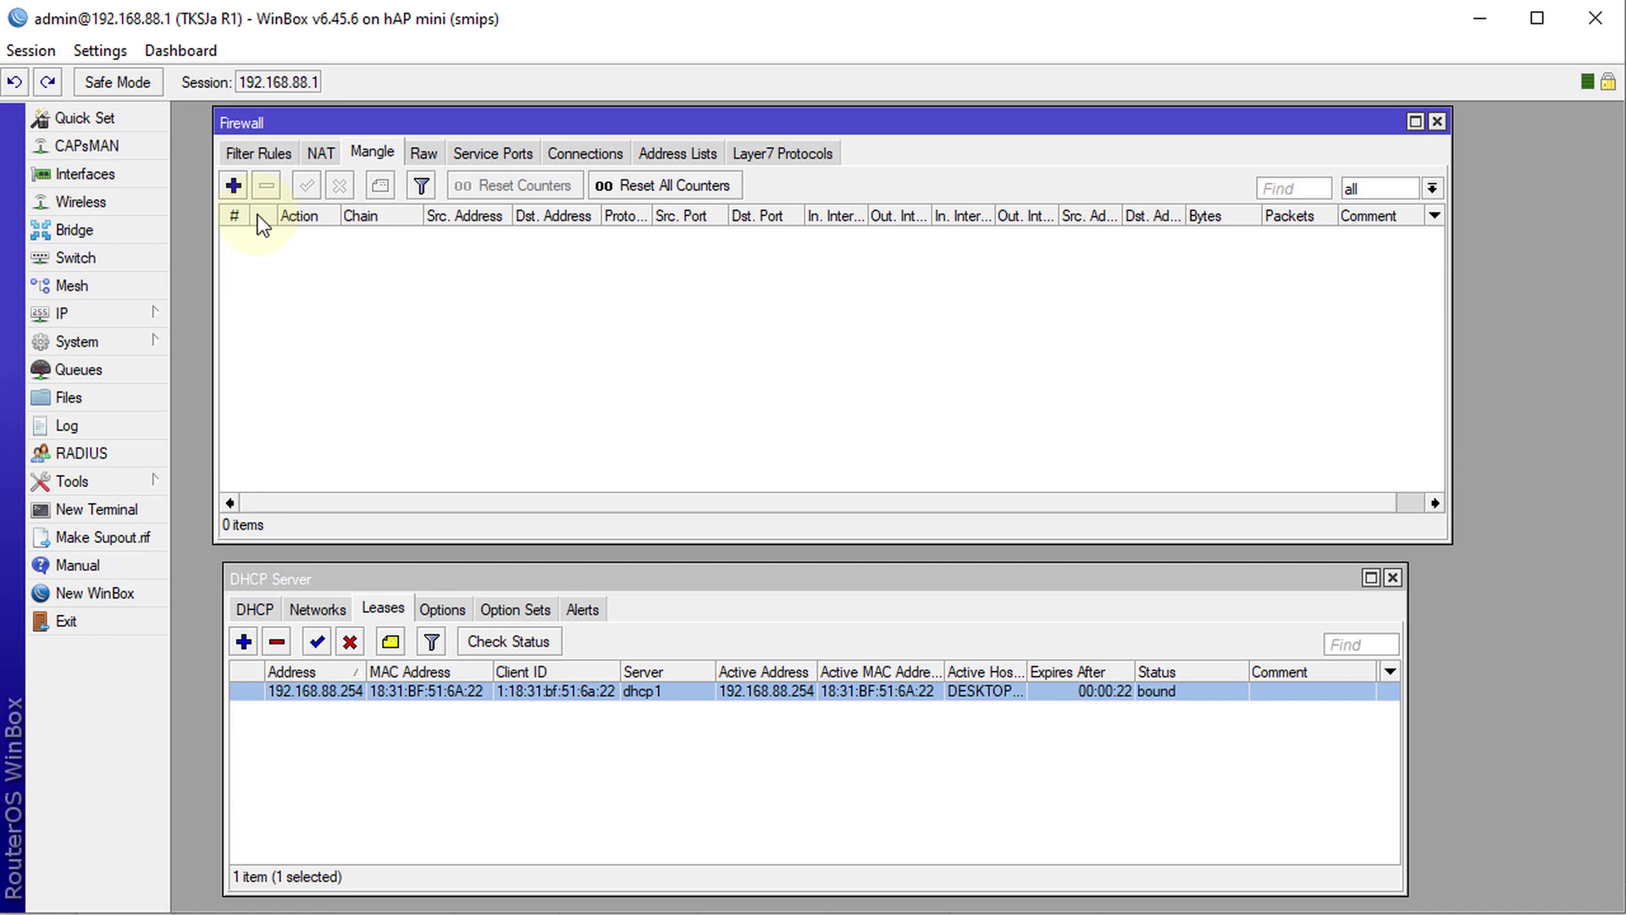
click(233, 184)
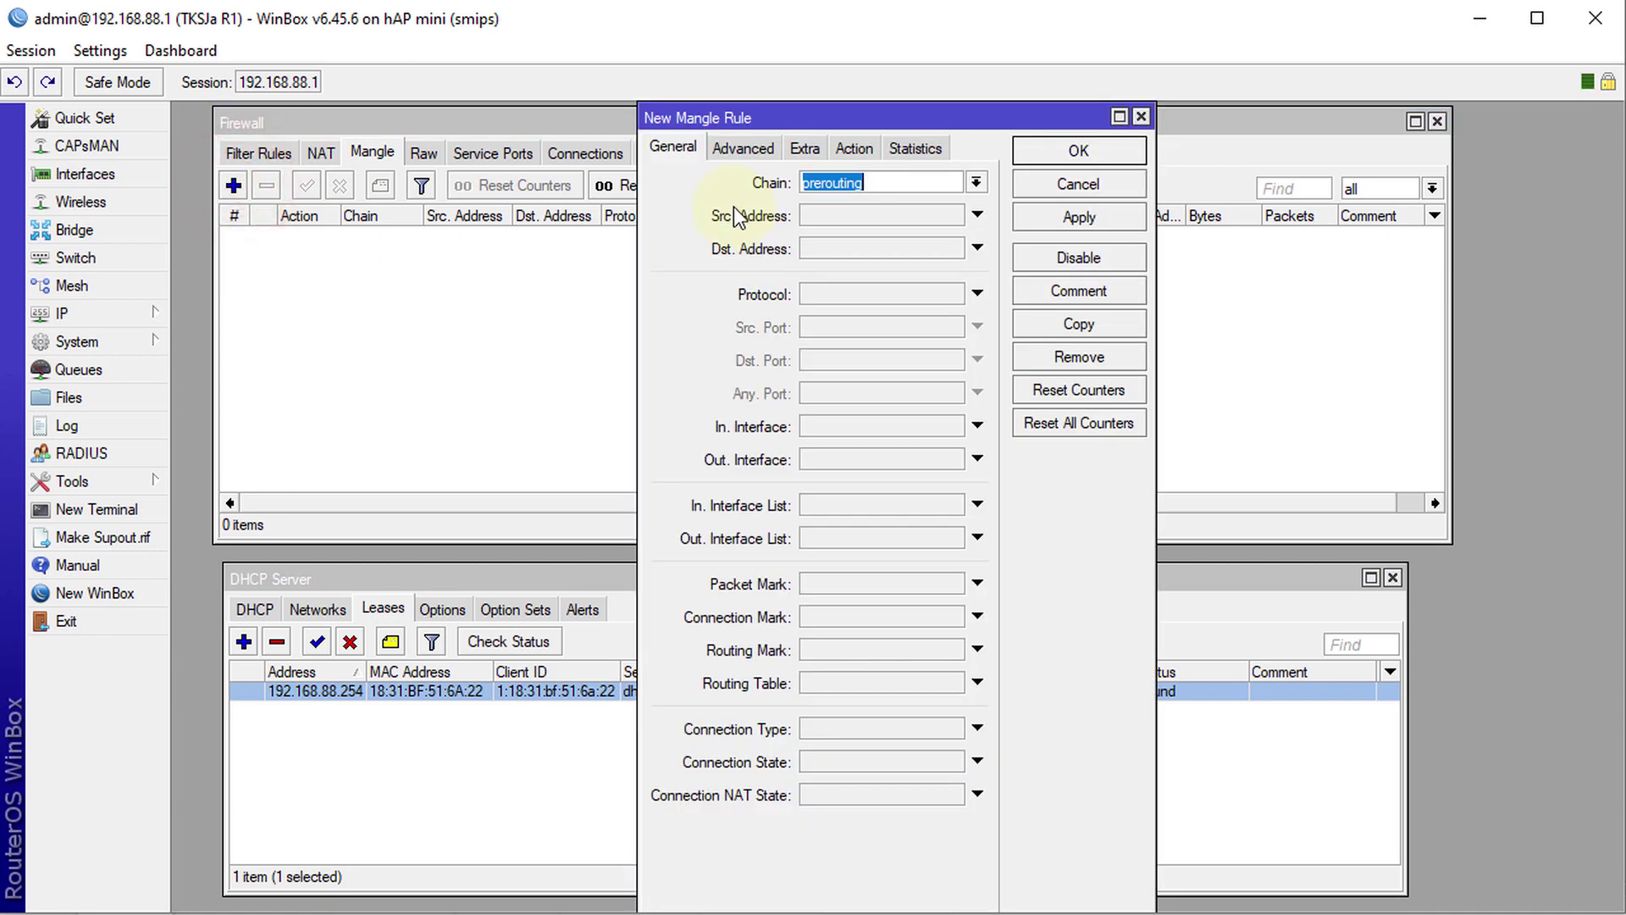
click(977, 182)
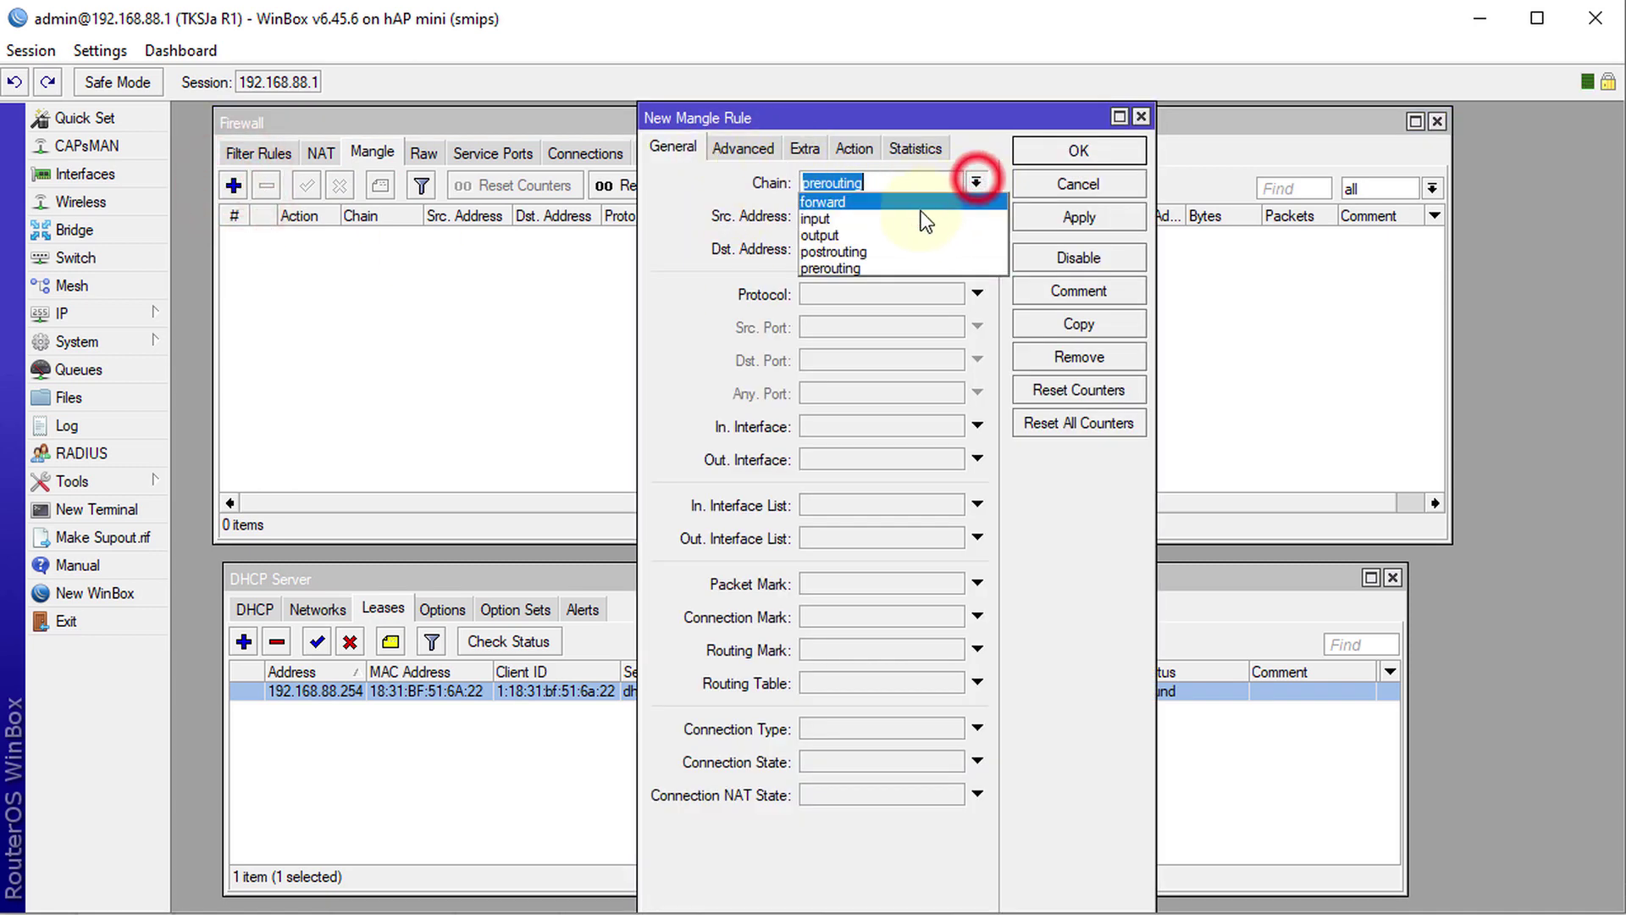
click(902, 200)
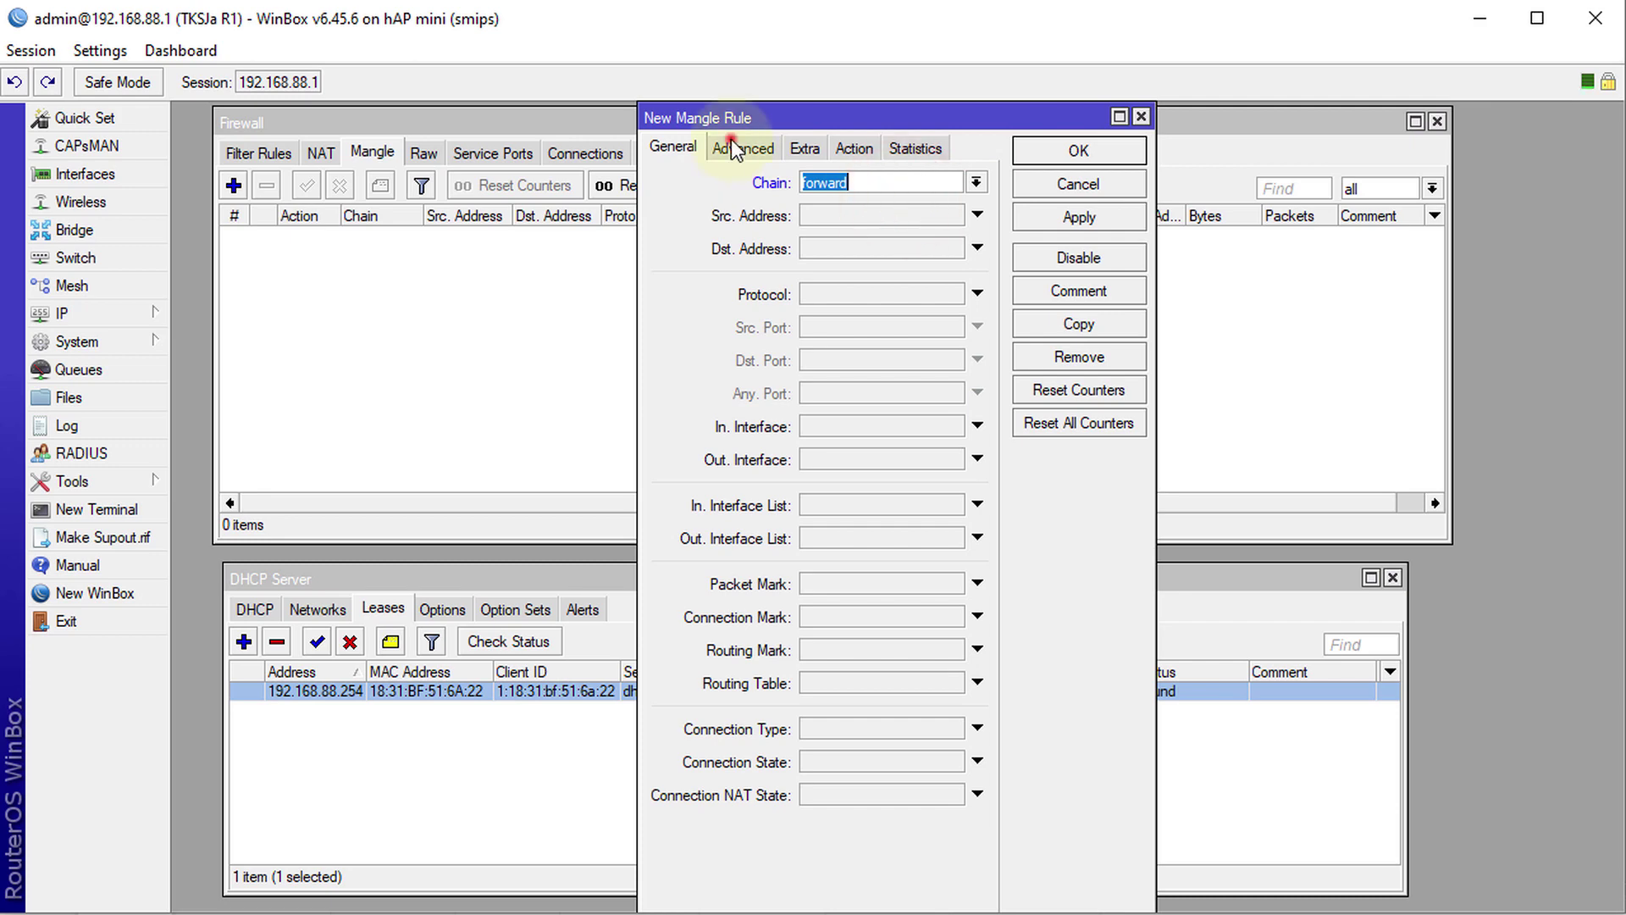
- Make the mangle rule match Dst. Address List Computers
click(742, 147)
click(876, 217)
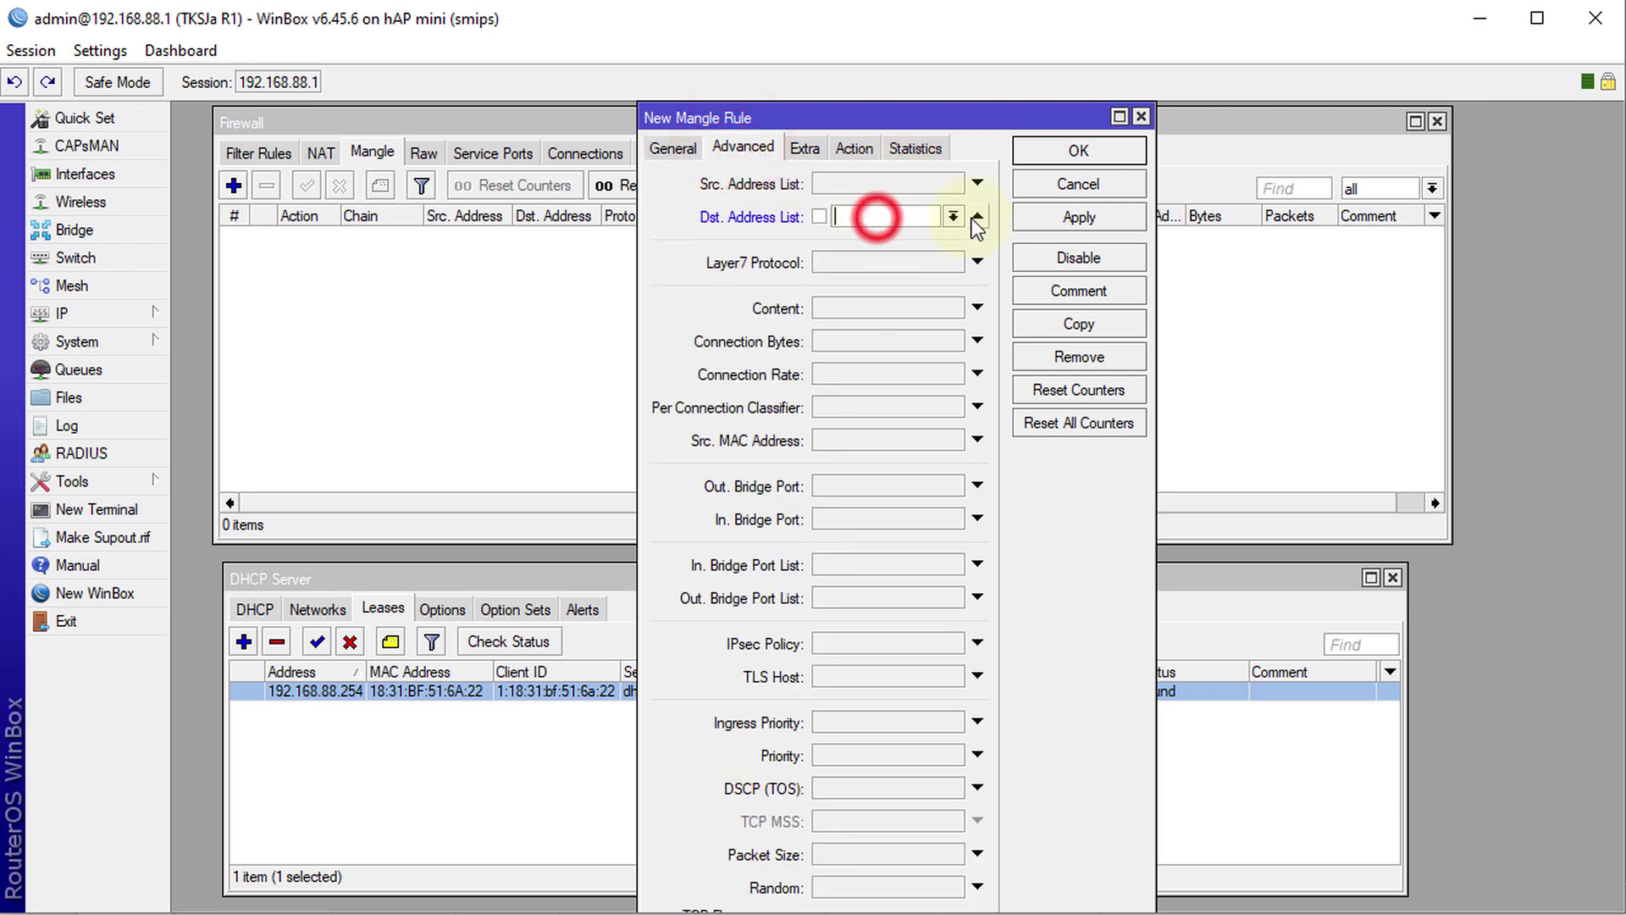
click(953, 217)
click(891, 233)
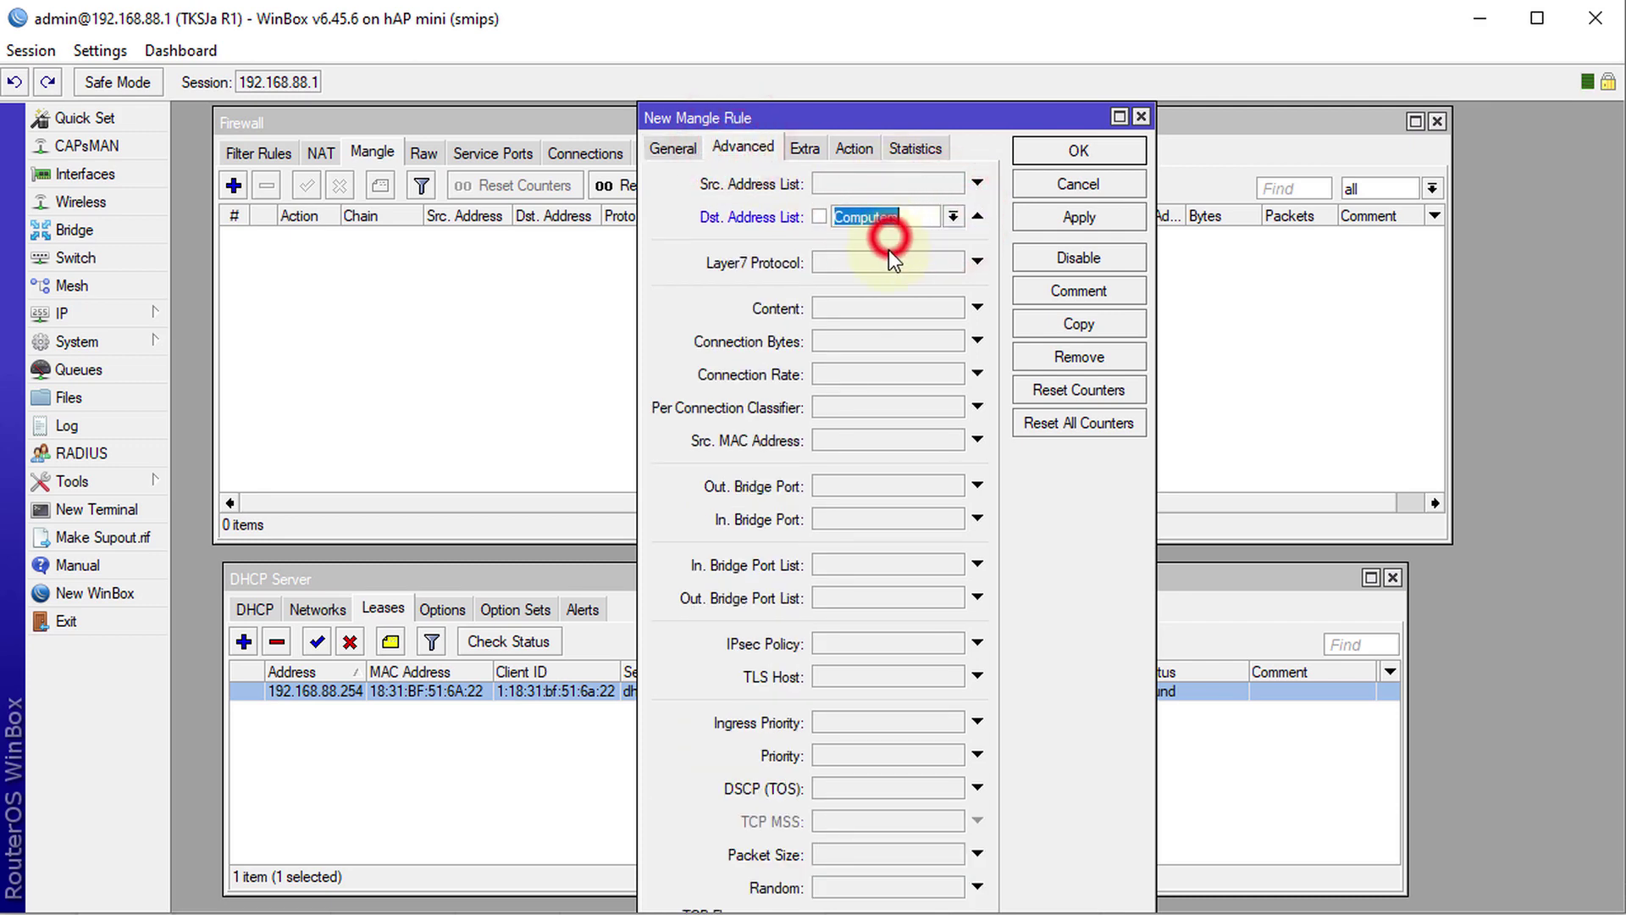
drag(640, 315, 502, 306)
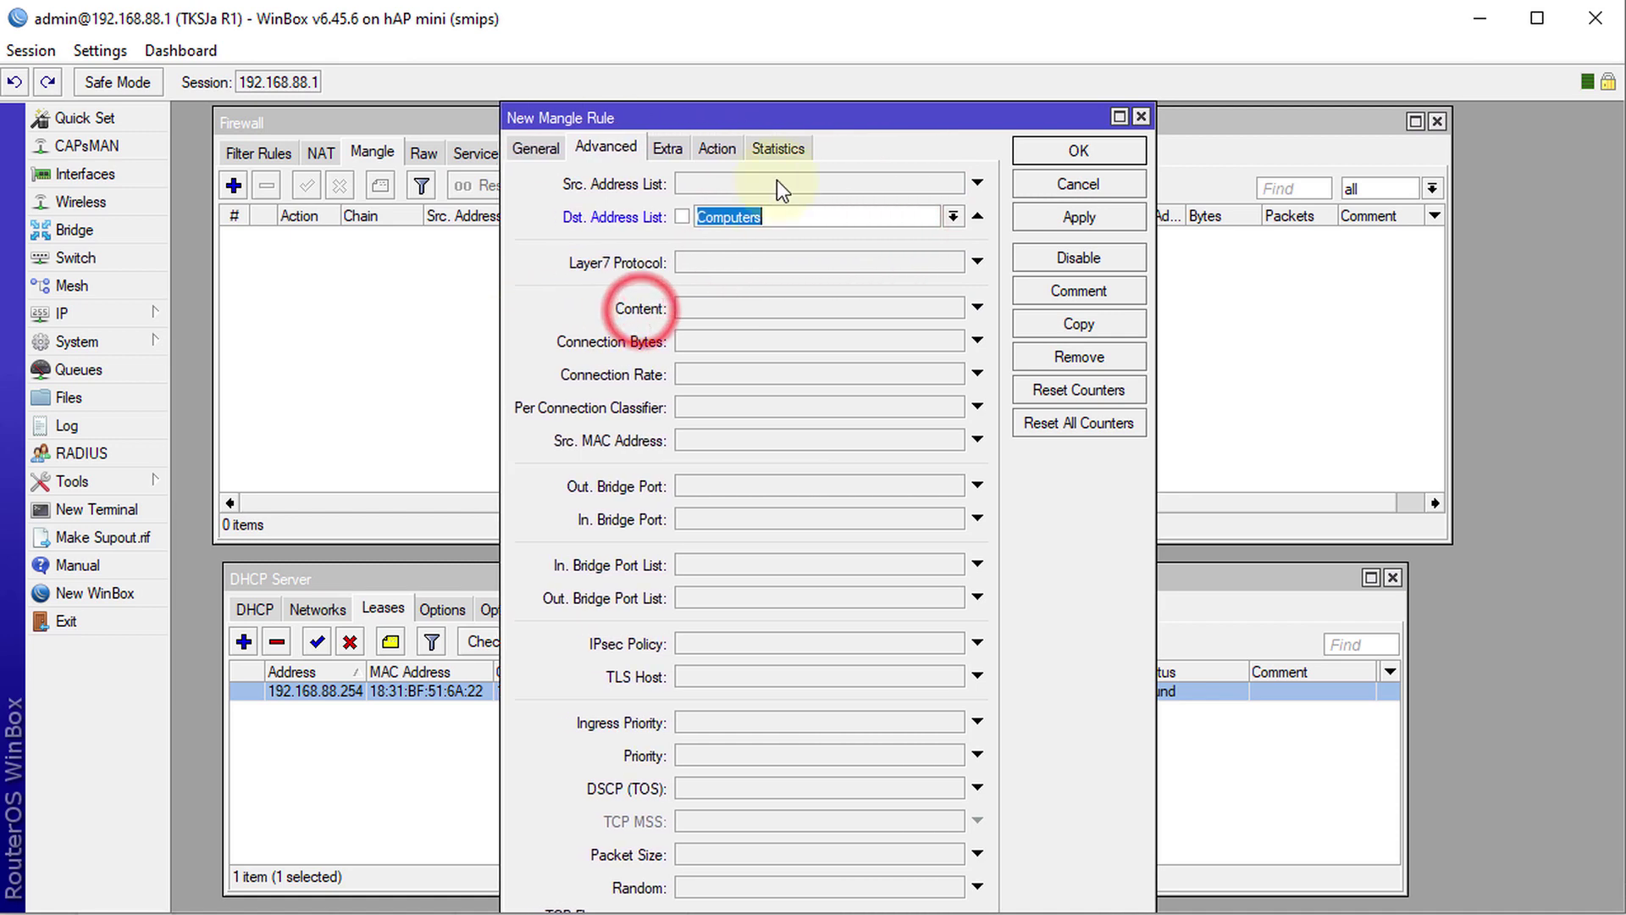
- Set action mark connection with new mark 'pc-conn', comment 'pc-conn', and save the rule
click(722, 147)
click(882, 183)
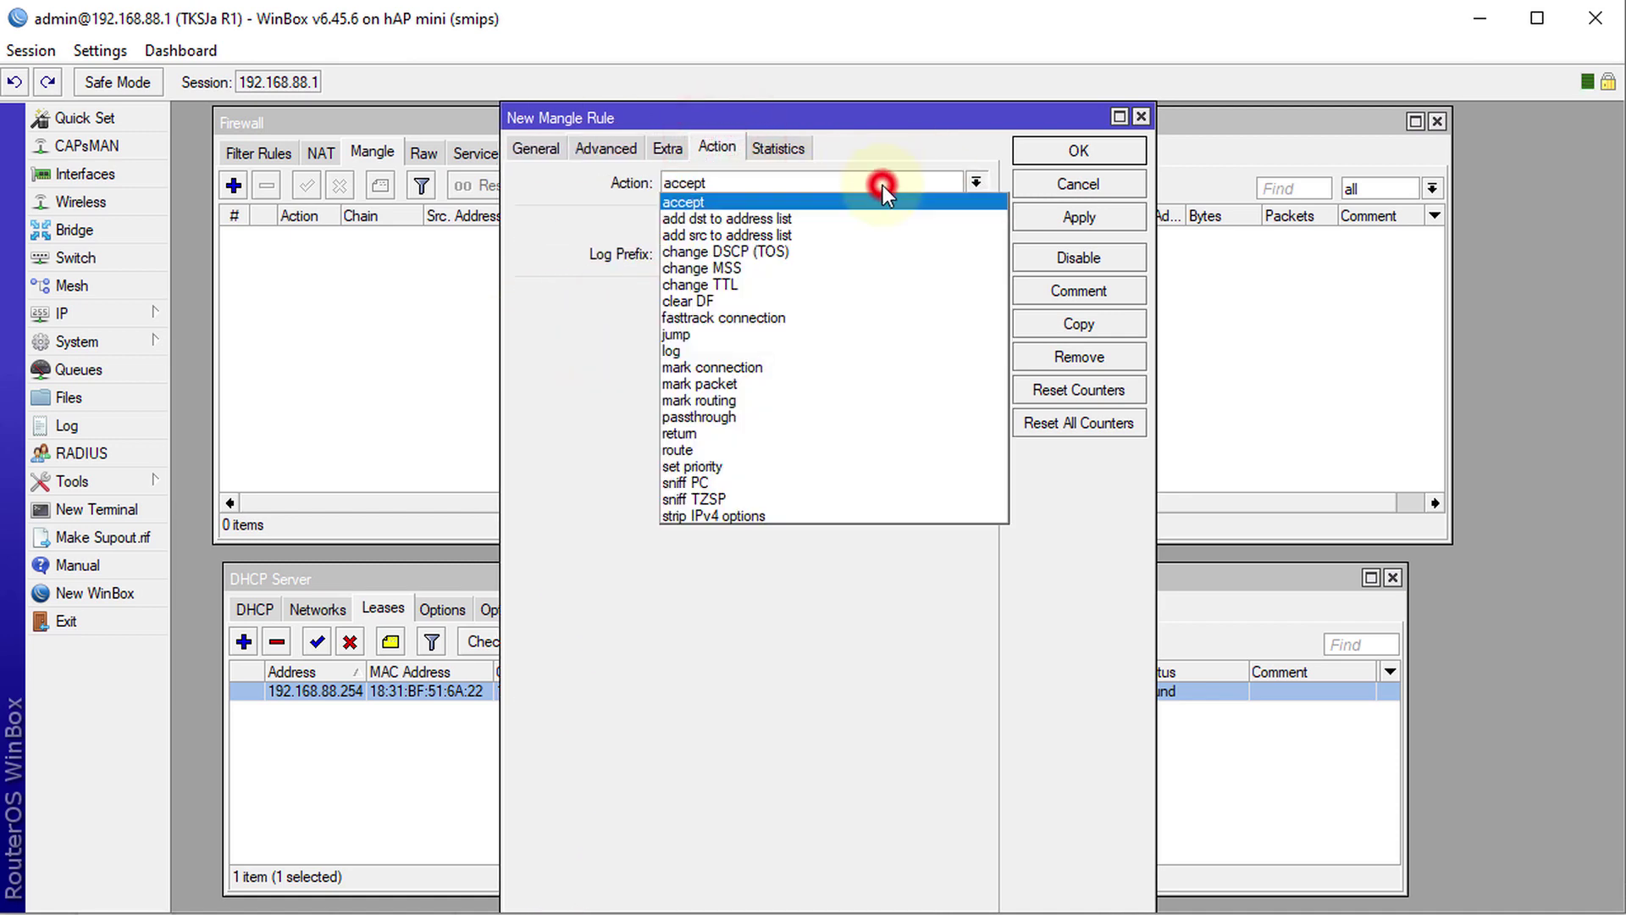
click(825, 364)
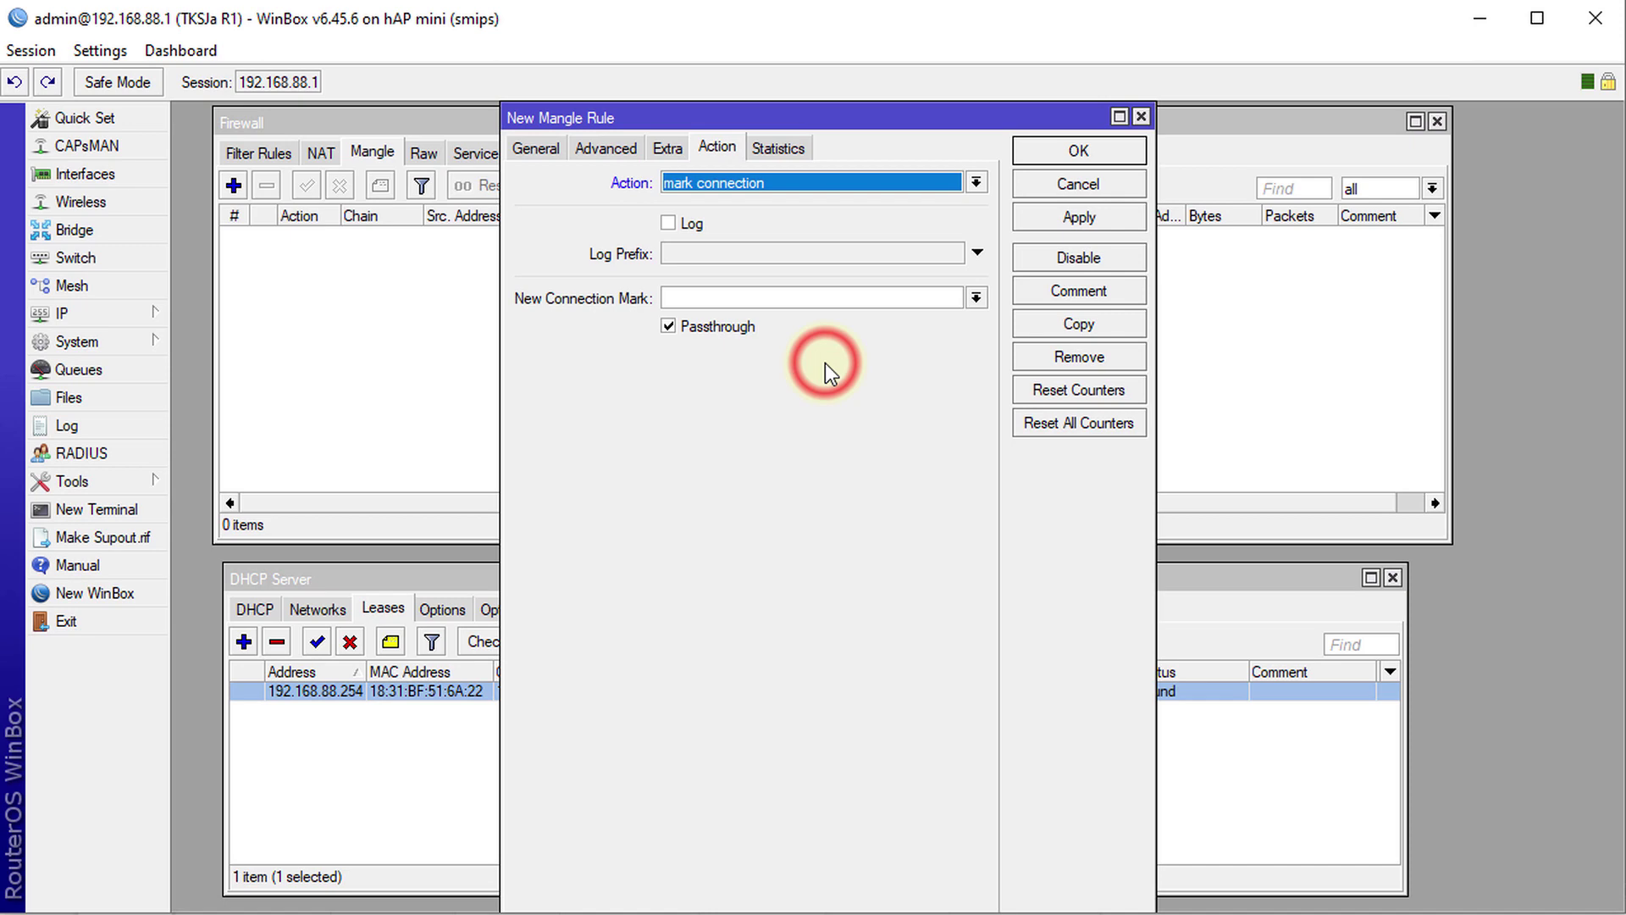
click(764, 301)
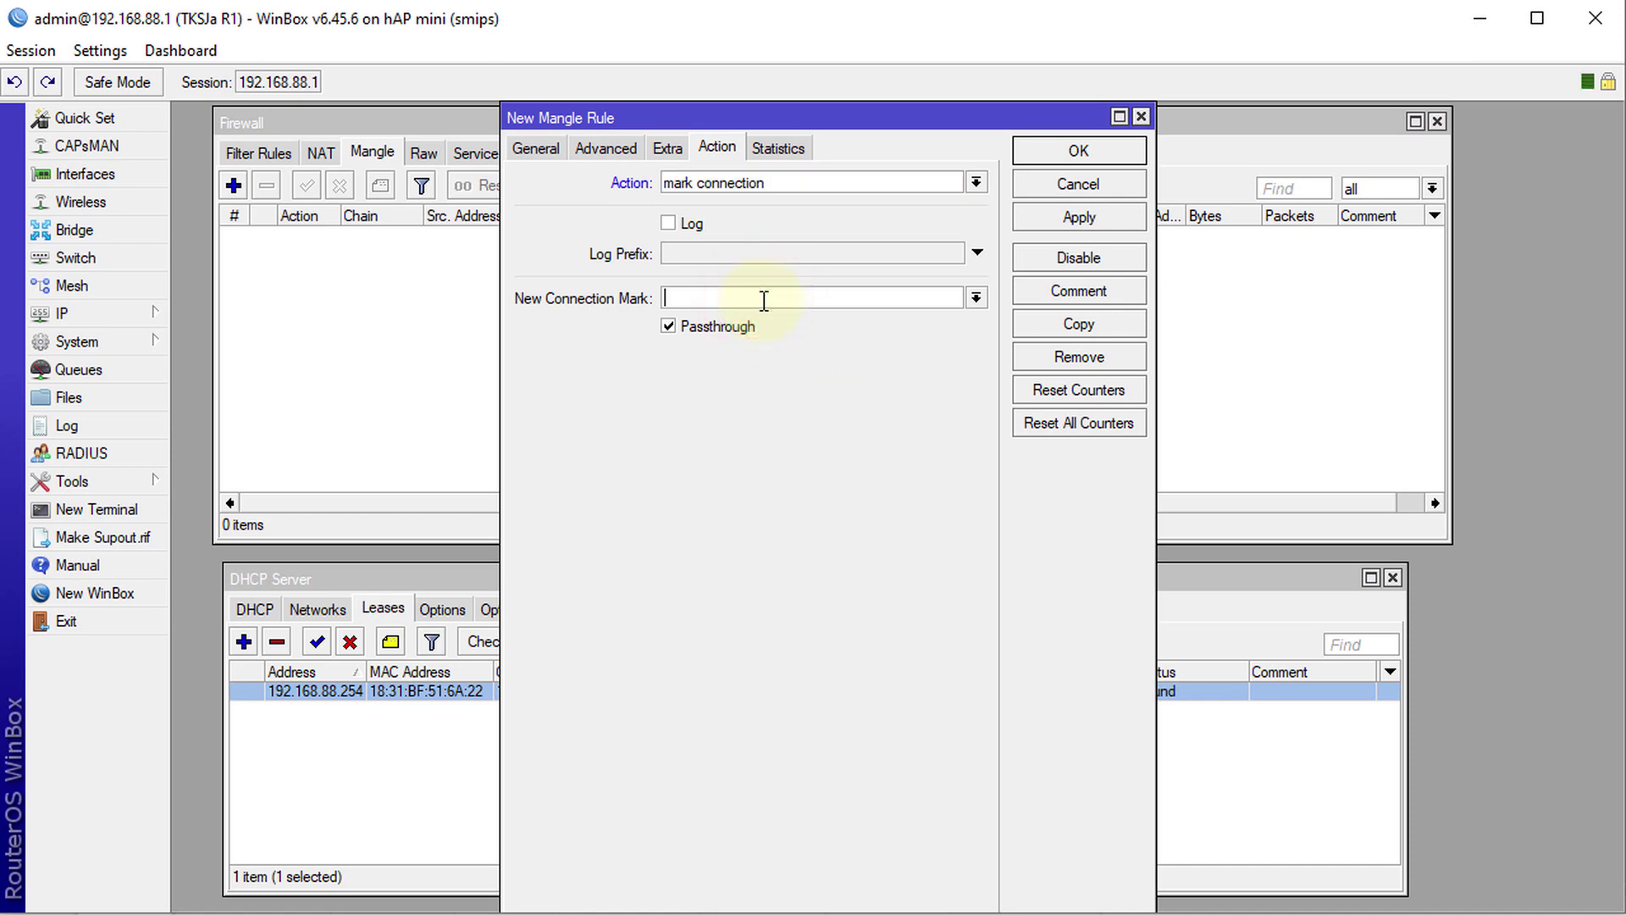
text(pc-conn)
double_click(762, 298)
key(ctrl+c)
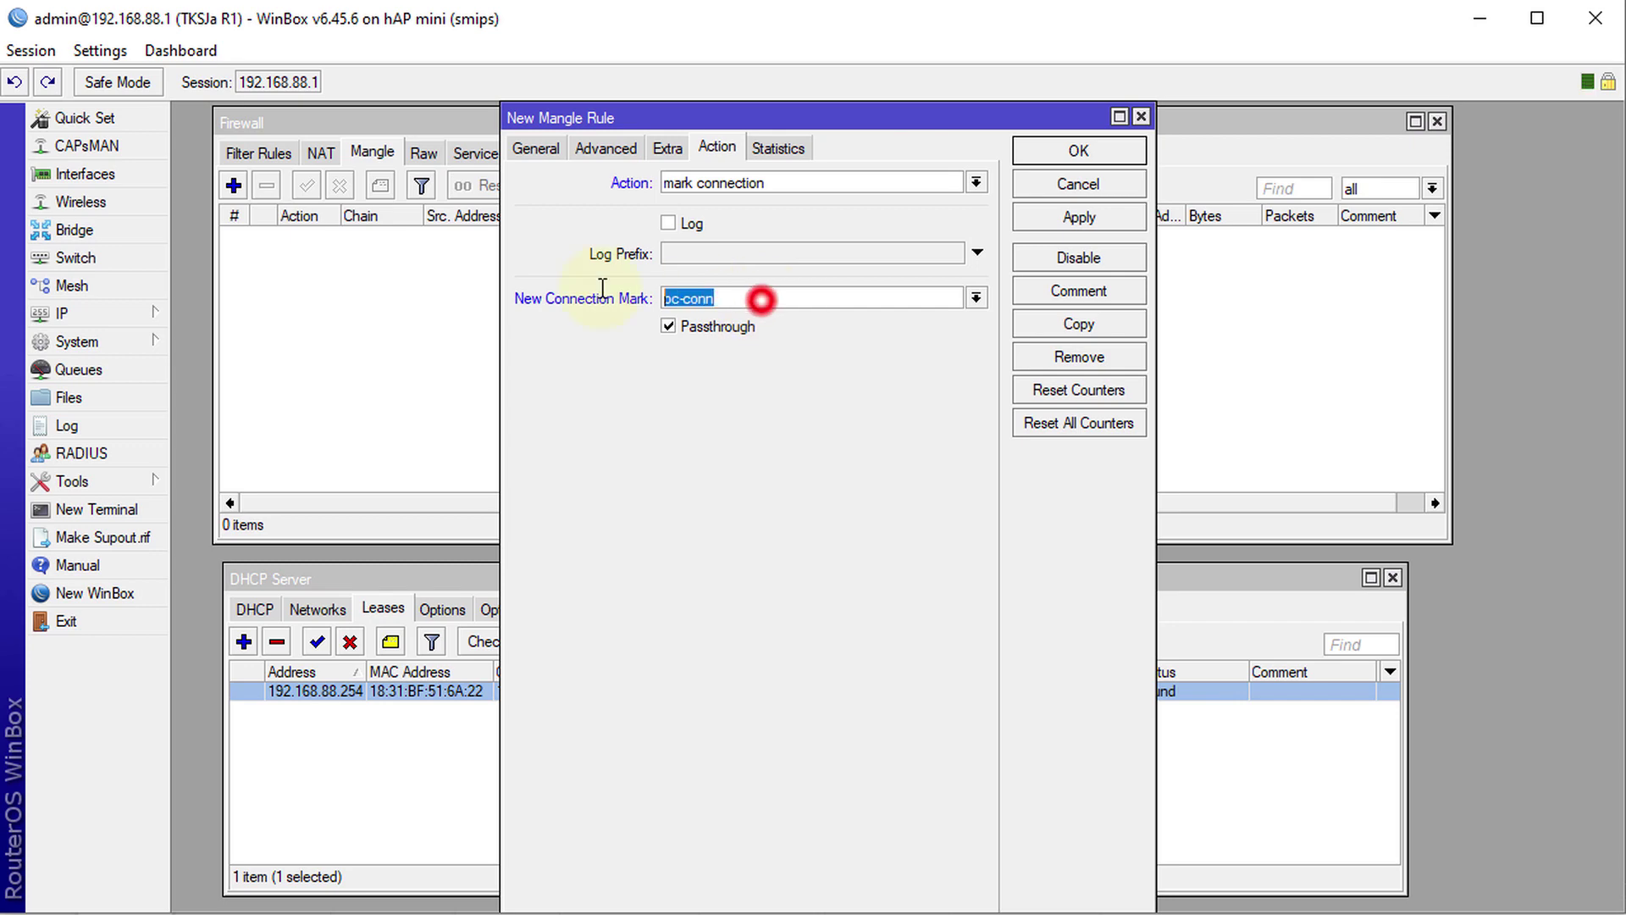
click(1072, 291)
key(ctrl+v)
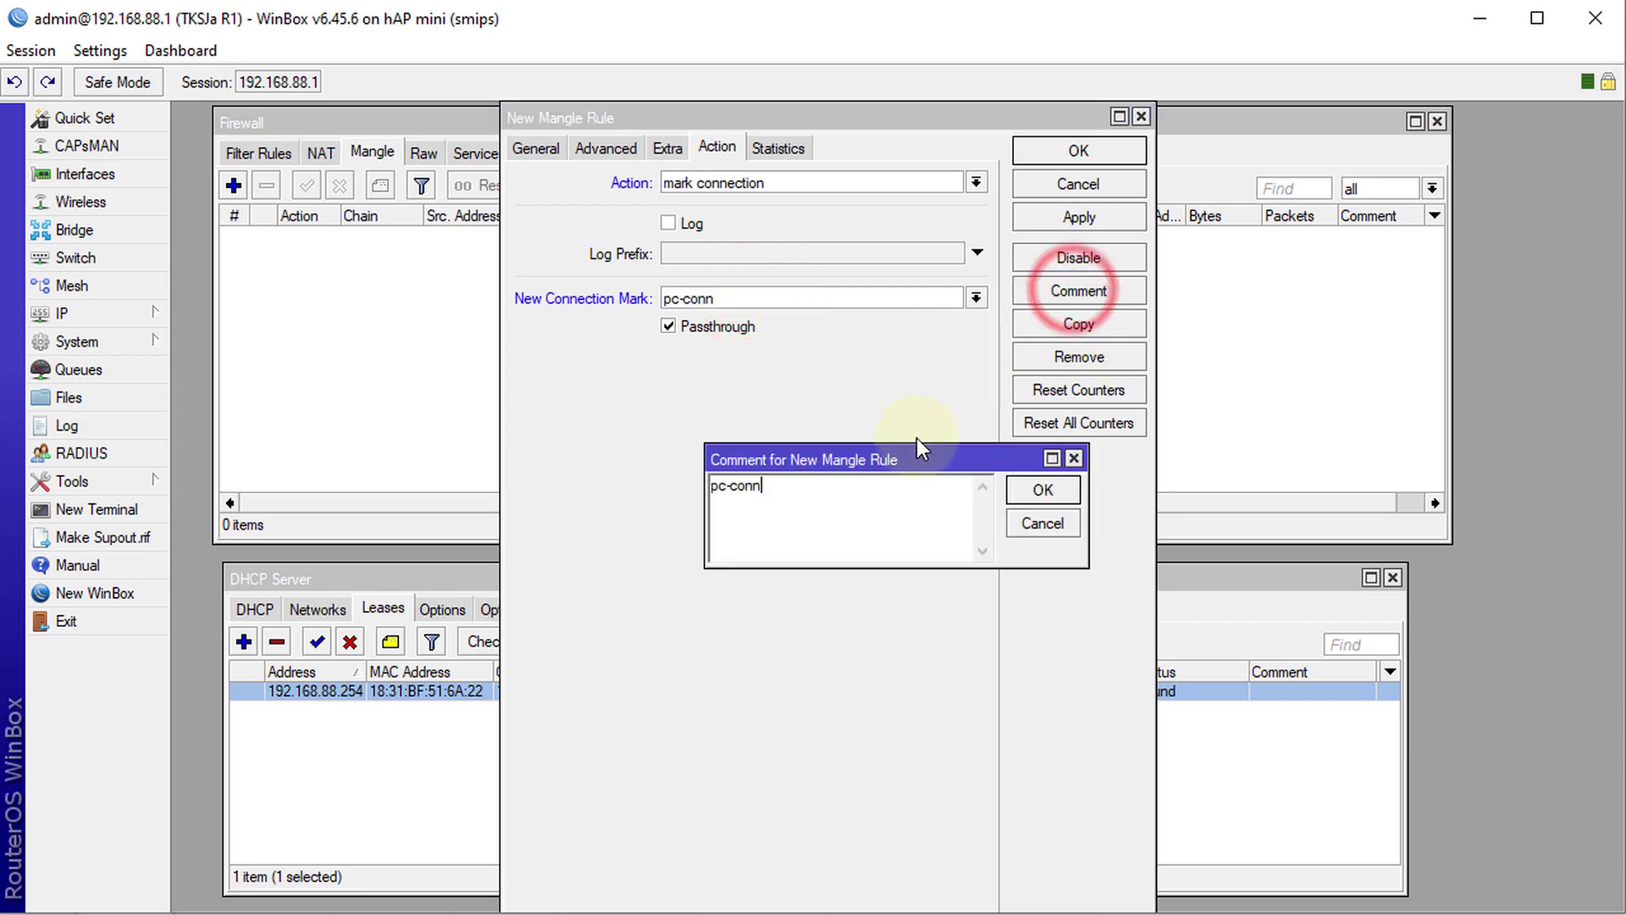
click(1042, 491)
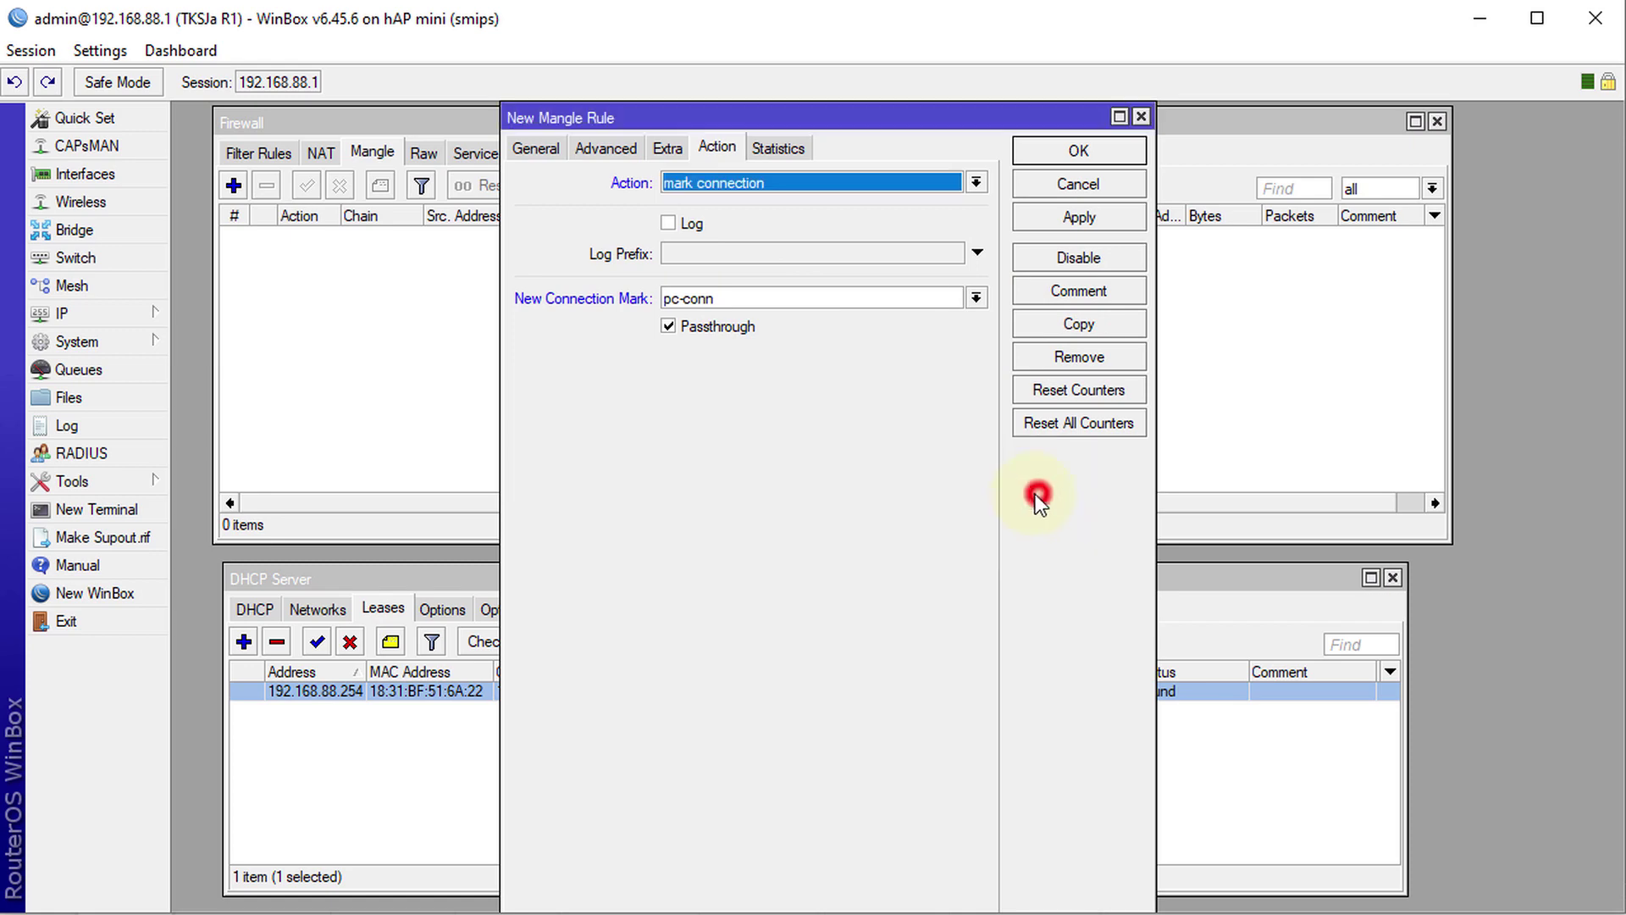
click(1048, 150)
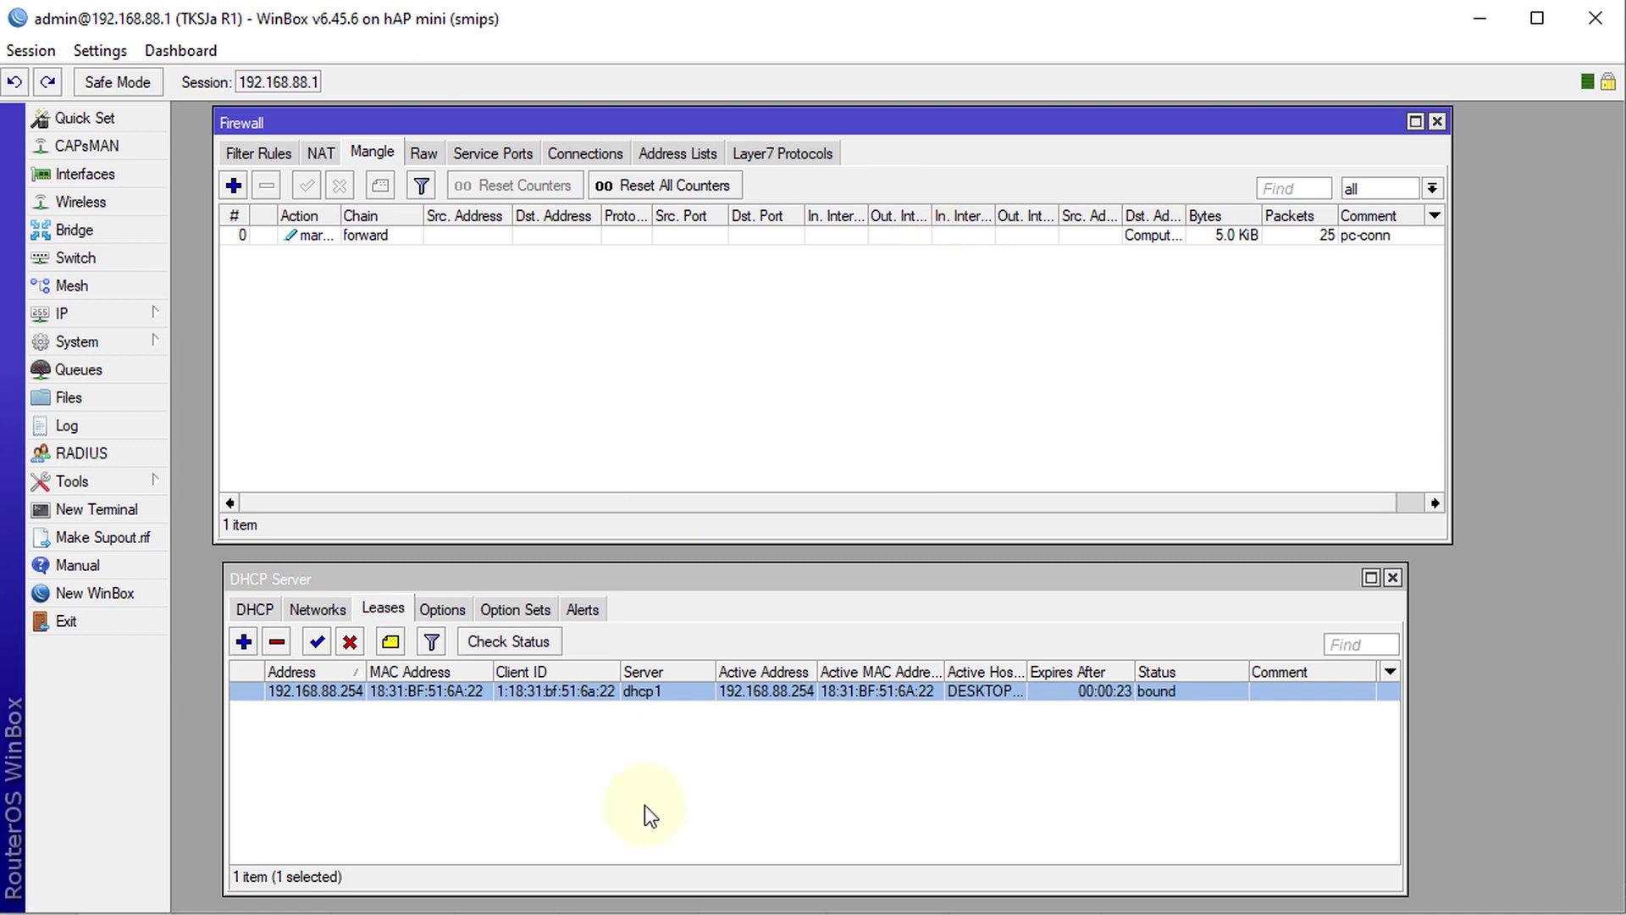
- Return to the Firewall Address Lists to check the Computers entry for 192.168.88.254
click(639, 156)
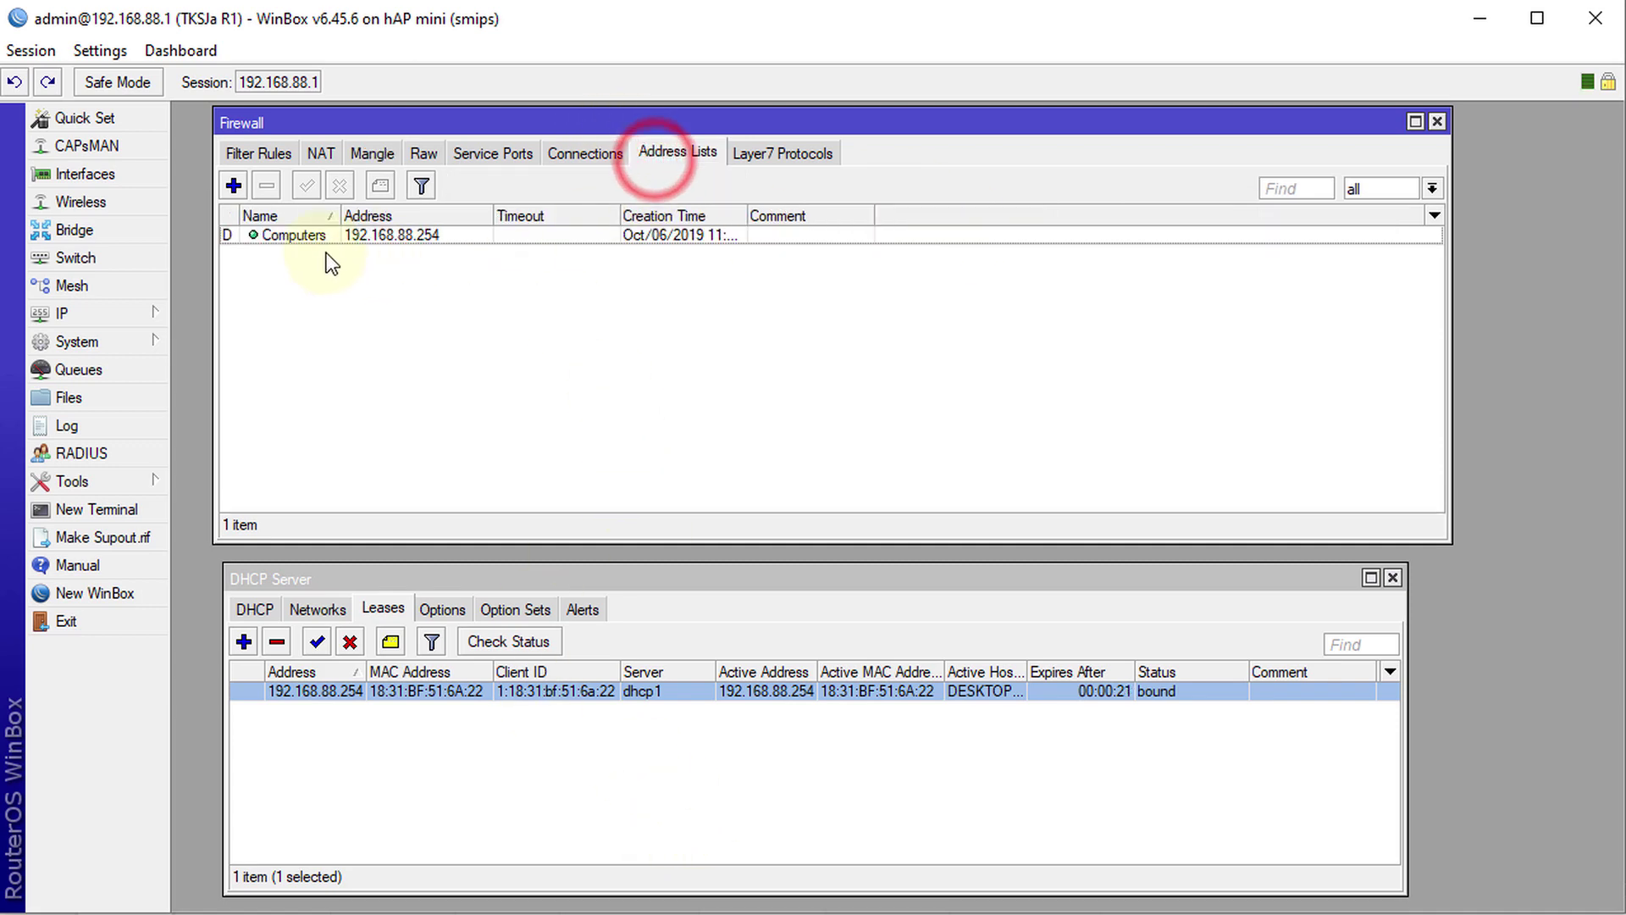